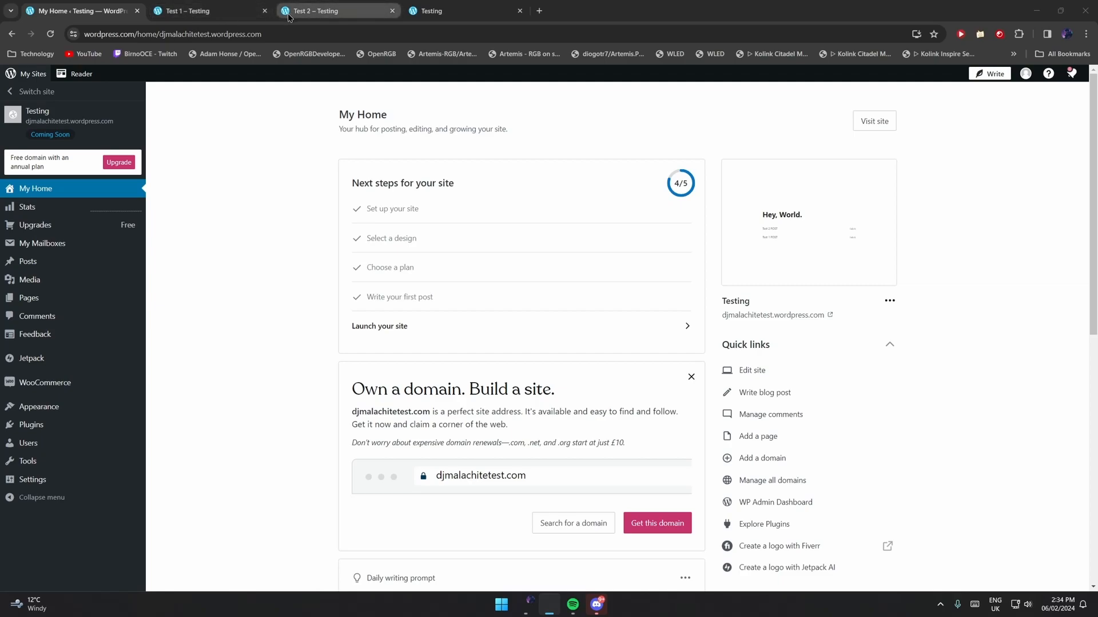
View the live Test 1 page and examine which posts its blog list shows.
{"action": "left_click", "coordinate": [251, 17]}
{"action": "left_click", "coordinate": [385, 231]}
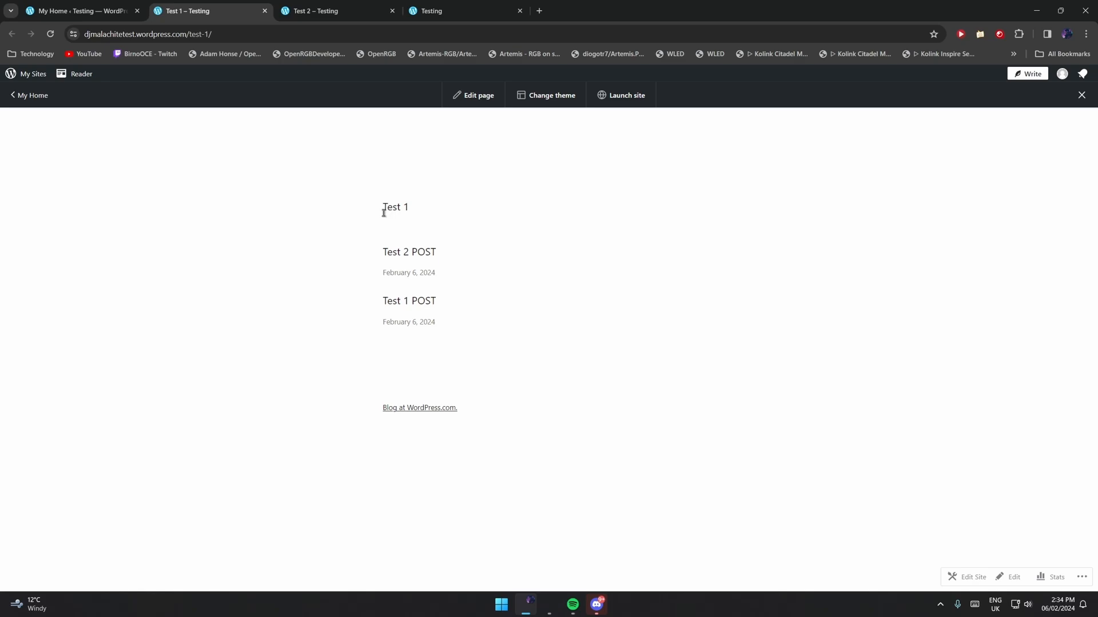
{"action": "left_click_drag", "start_coordinate": [414, 253], "coordinate": [431, 331]}
{"action": "left_click", "coordinate": [454, 303]}
{"action": "left_click_drag", "start_coordinate": [375, 306], "coordinate": [435, 303]}
{"action": "left_click_drag", "start_coordinate": [374, 251], "coordinate": [455, 257]}
{"action": "left_click", "coordinate": [463, 260]}
View the live Test 2 page and compare its post list with the Test 1 page.
{"action": "left_click", "coordinate": [316, 16]}
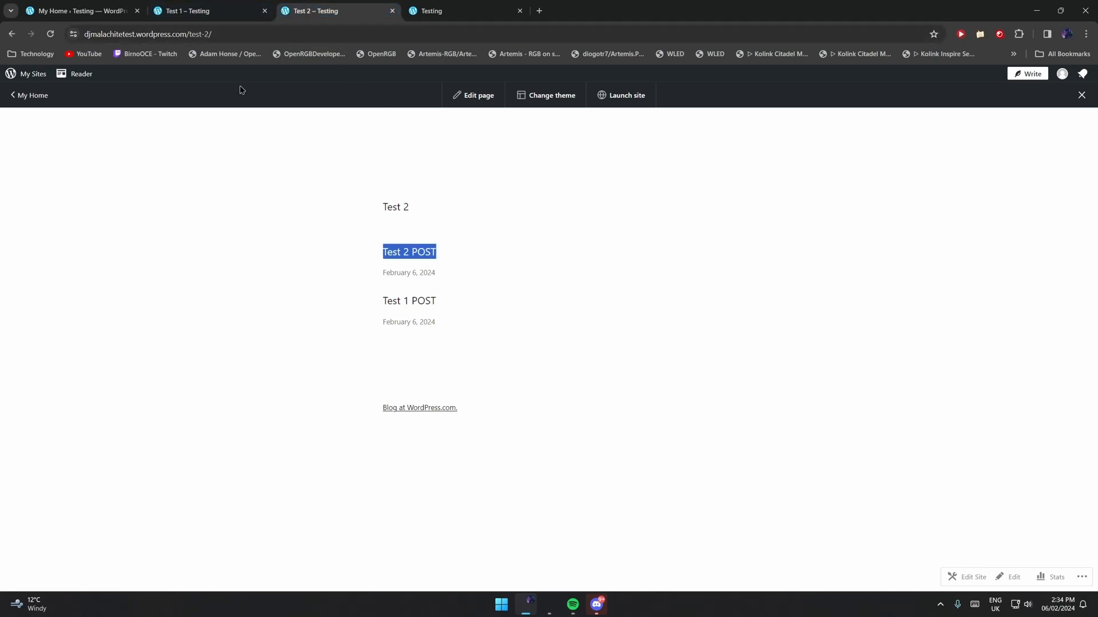
{"action": "left_click", "coordinate": [377, 212]}
{"action": "left_click_drag", "start_coordinate": [377, 212], "coordinate": [431, 208]}
{"action": "left_click", "coordinate": [409, 252]}
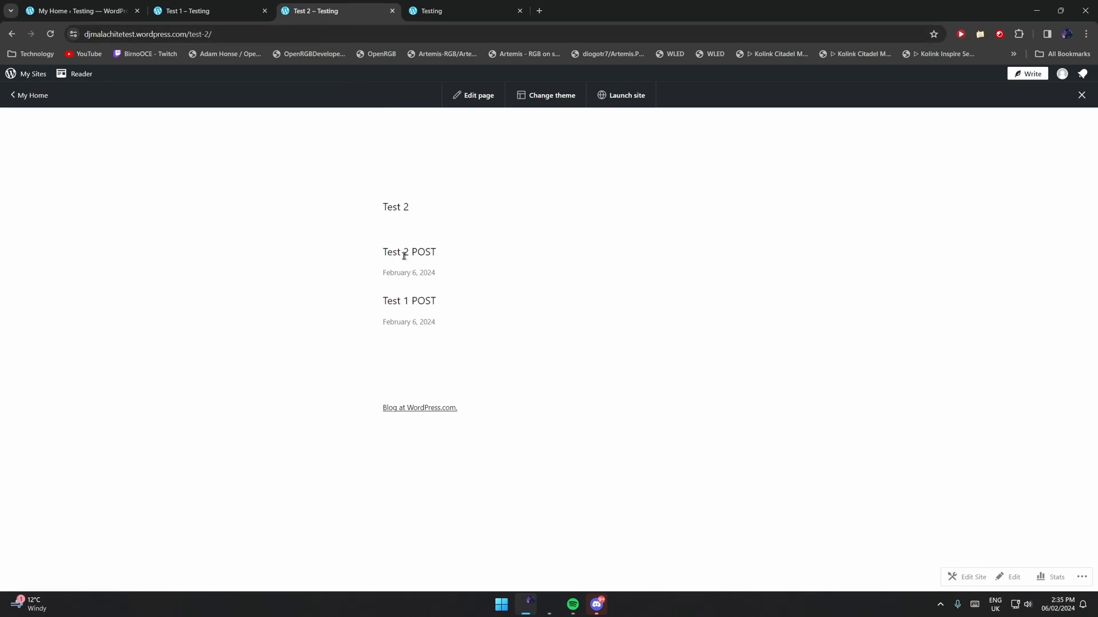
{"action": "left_click_drag", "start_coordinate": [387, 252], "coordinate": [447, 255]}
{"action": "left_click", "coordinate": [438, 253]}
Add a top-level post category named "My Main Blog" to the site.
{"action": "key", "text": "ctrl+1"}
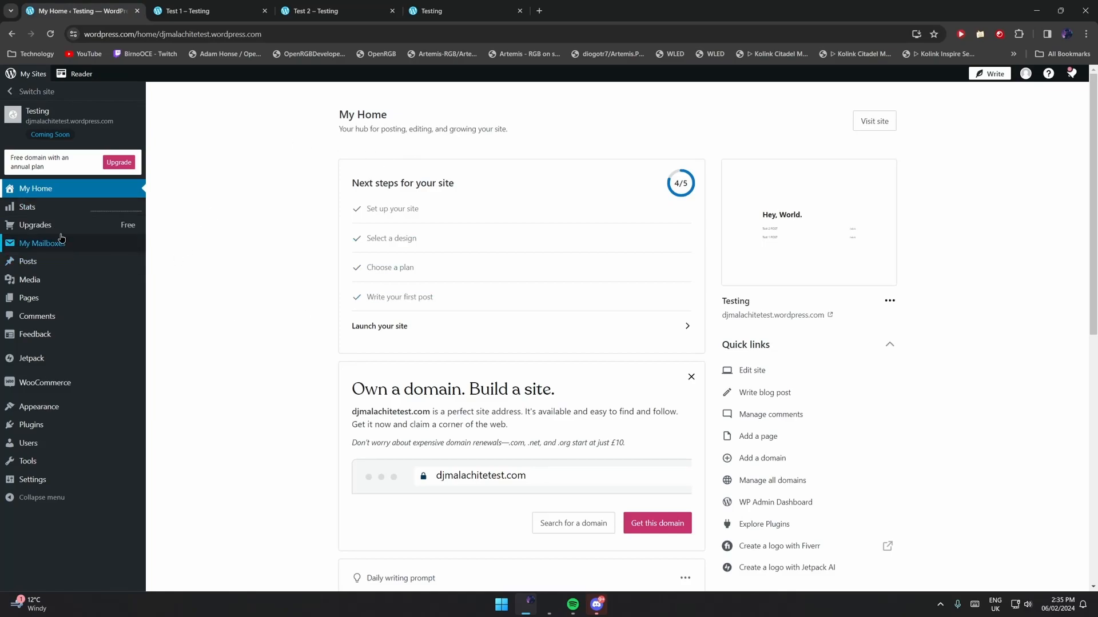
{"action": "left_click", "coordinate": [56, 269]}
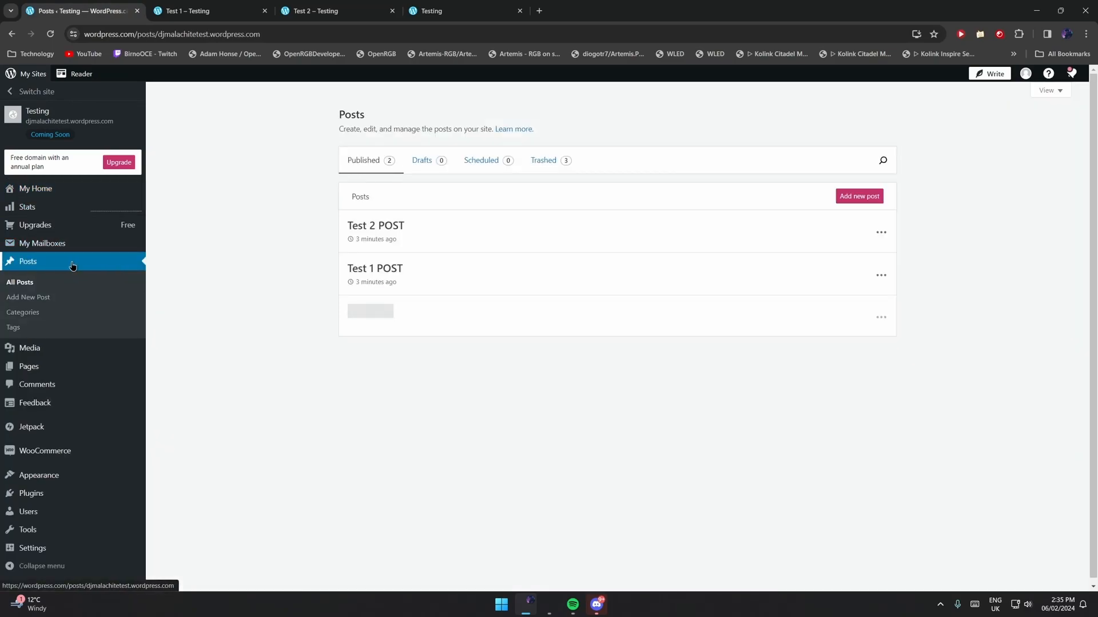
{"action": "left_click", "coordinate": [28, 315]}
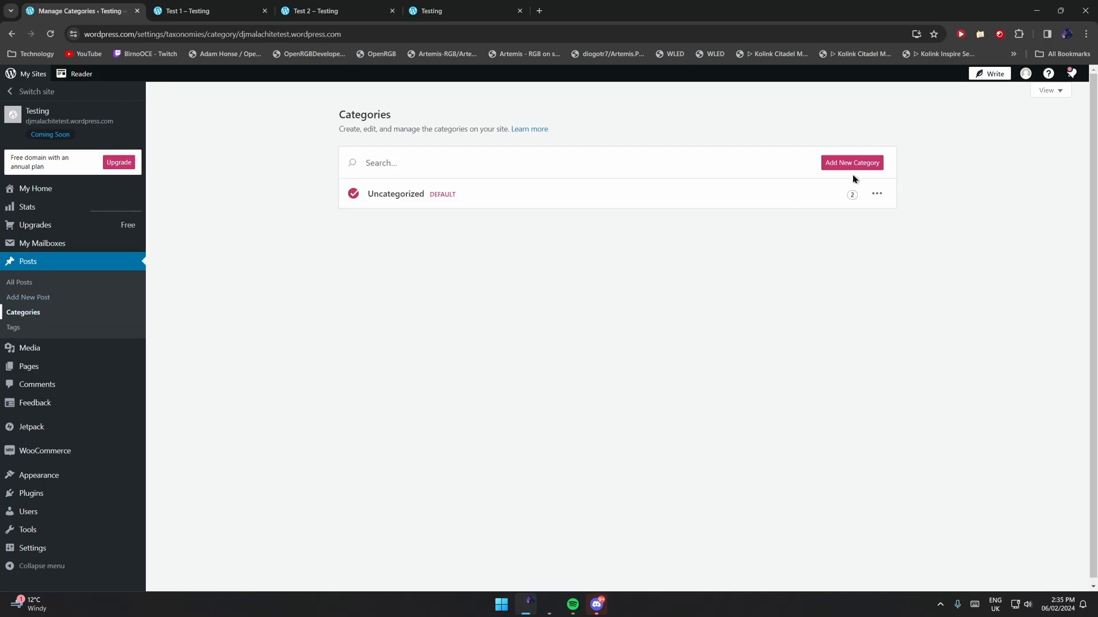
{"action": "left_click", "coordinate": [851, 164]}
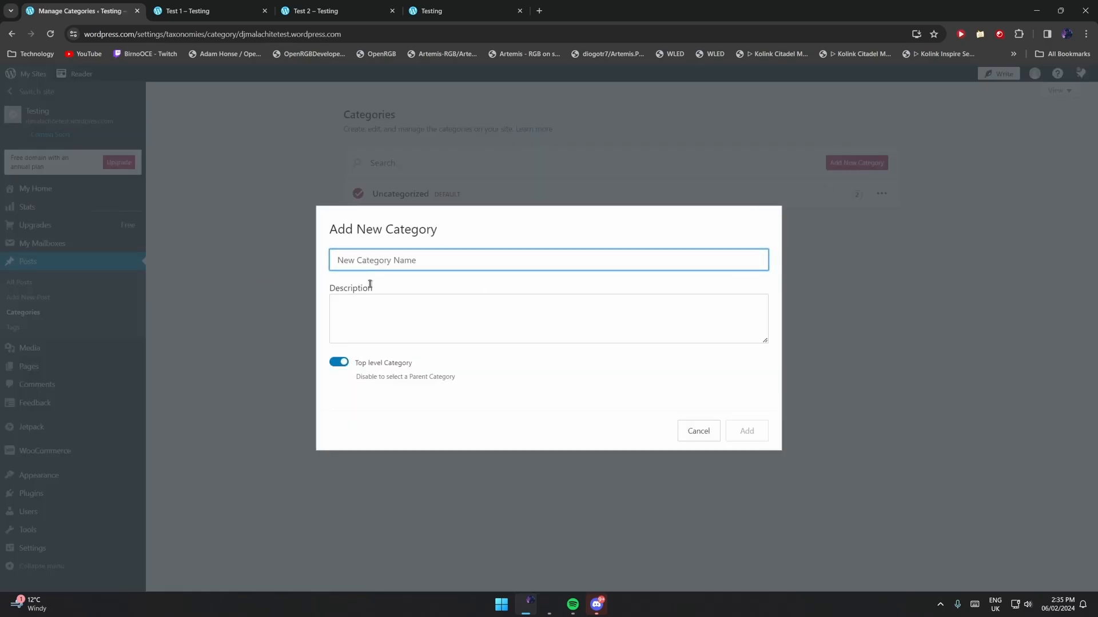
{"action": "type", "text": "My Main Blog"}
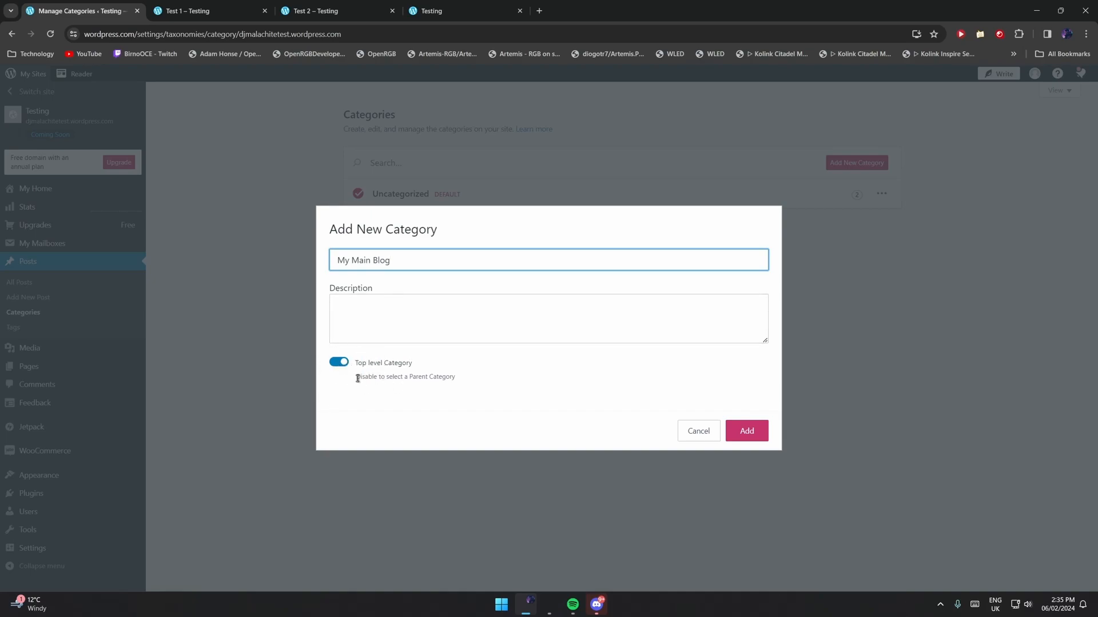
{"action": "left_click", "coordinate": [738, 431]}
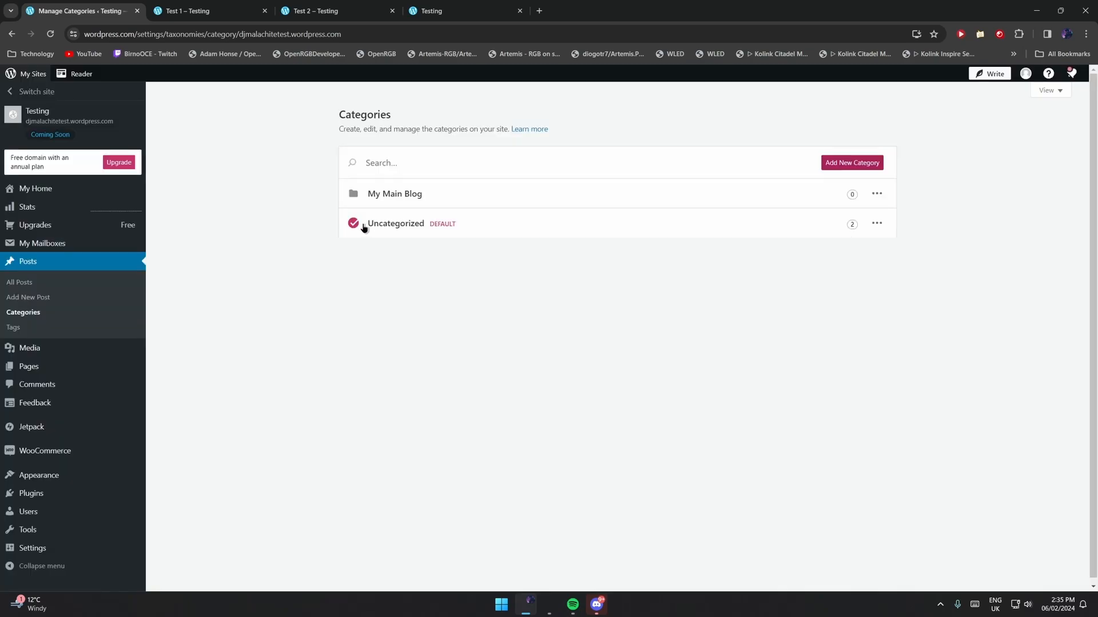
Make My Main Blog the default post category and permanently delete the Uncategorized category.
{"action": "left_click", "coordinate": [876, 224]}
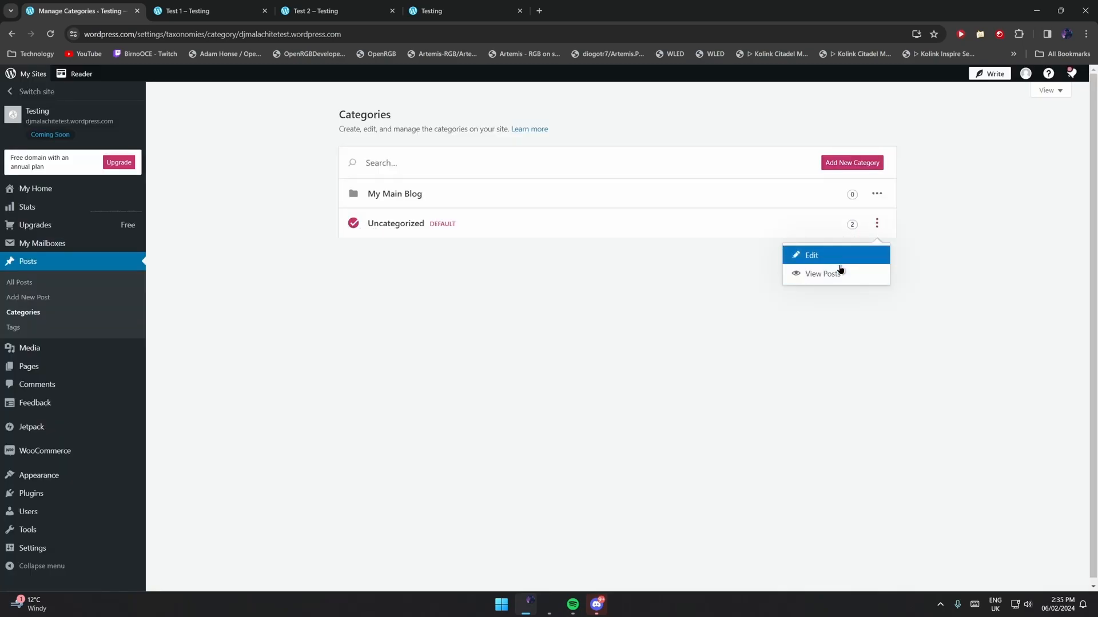
{"action": "left_click", "coordinate": [876, 194]}
{"action": "left_click", "coordinate": [837, 269]}
{"action": "left_click", "coordinate": [877, 224]}
{"action": "left_click", "coordinate": [828, 273]}
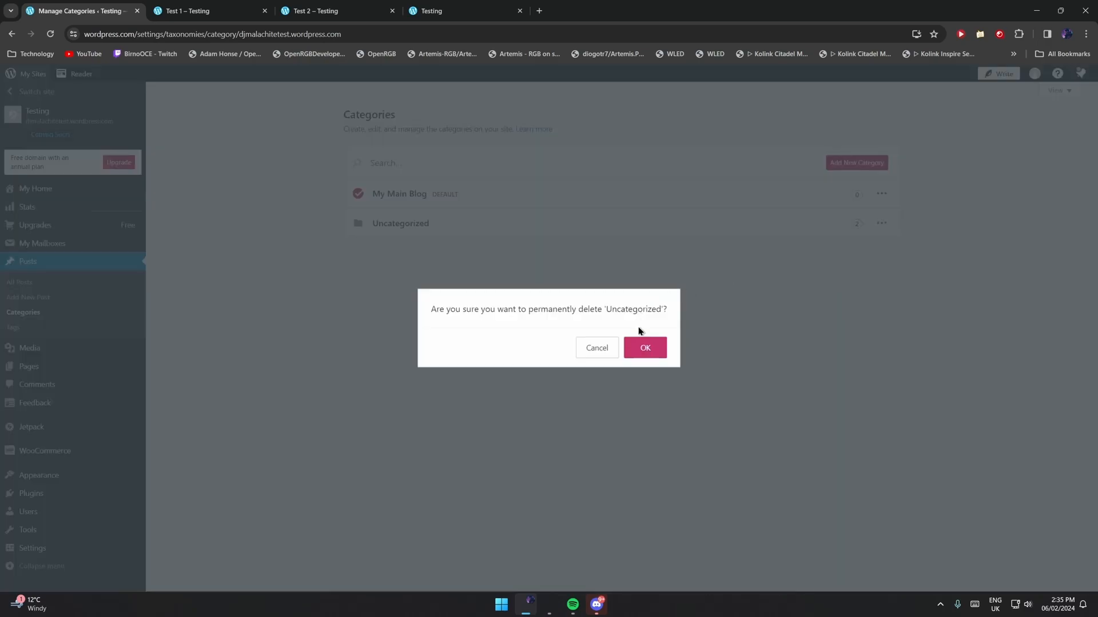
{"action": "left_click", "coordinate": [645, 345]}
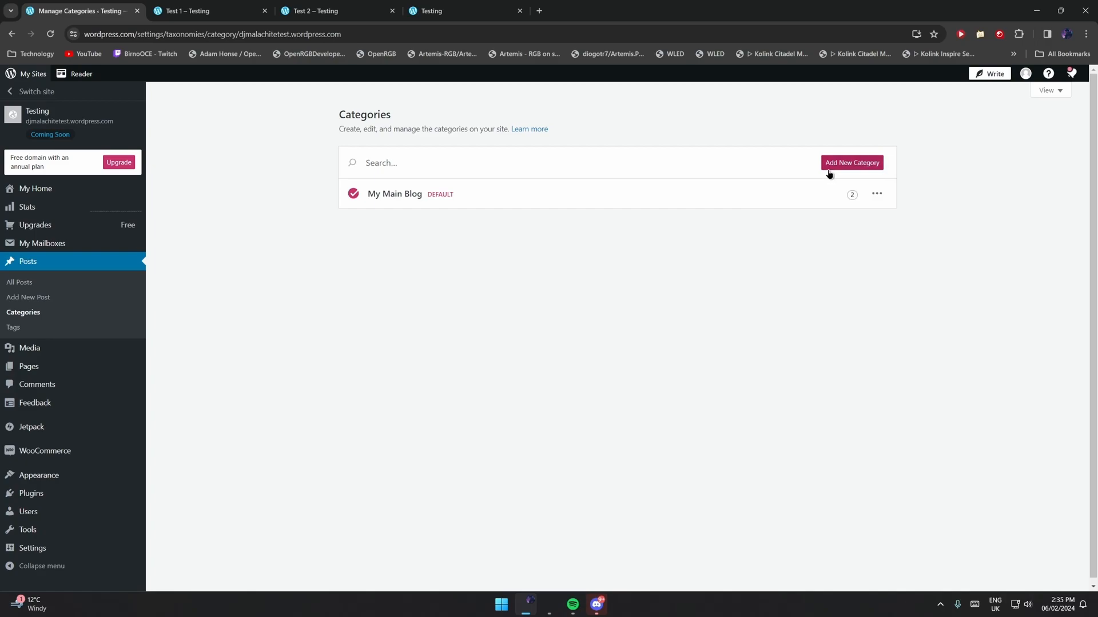
Add a post category named "Test 1" with My Main Blog as its parent.
{"action": "left_click", "coordinate": [845, 164]}
{"action": "type", "text": "Test"}
{"action": "key", "text": "BackSpace"}
{"action": "key", "text": "BackSpace"}
{"action": "key", "text": "BackSpace"}
{"action": "type", "text": "est 1"}
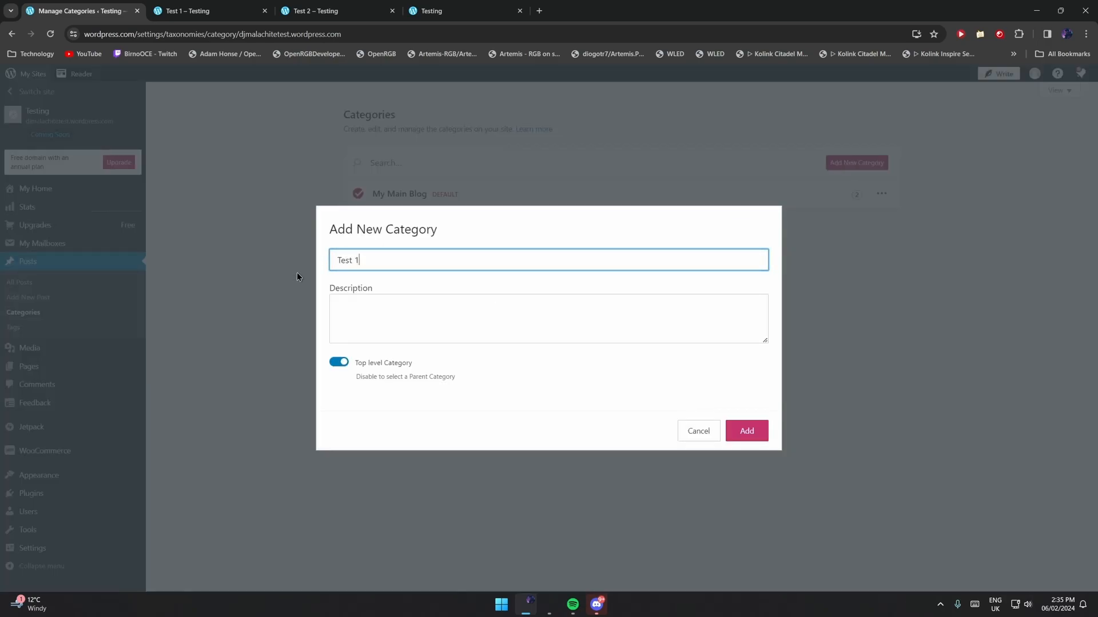
{"action": "left_click", "coordinate": [337, 365]}
{"action": "left_click", "coordinate": [338, 396]}
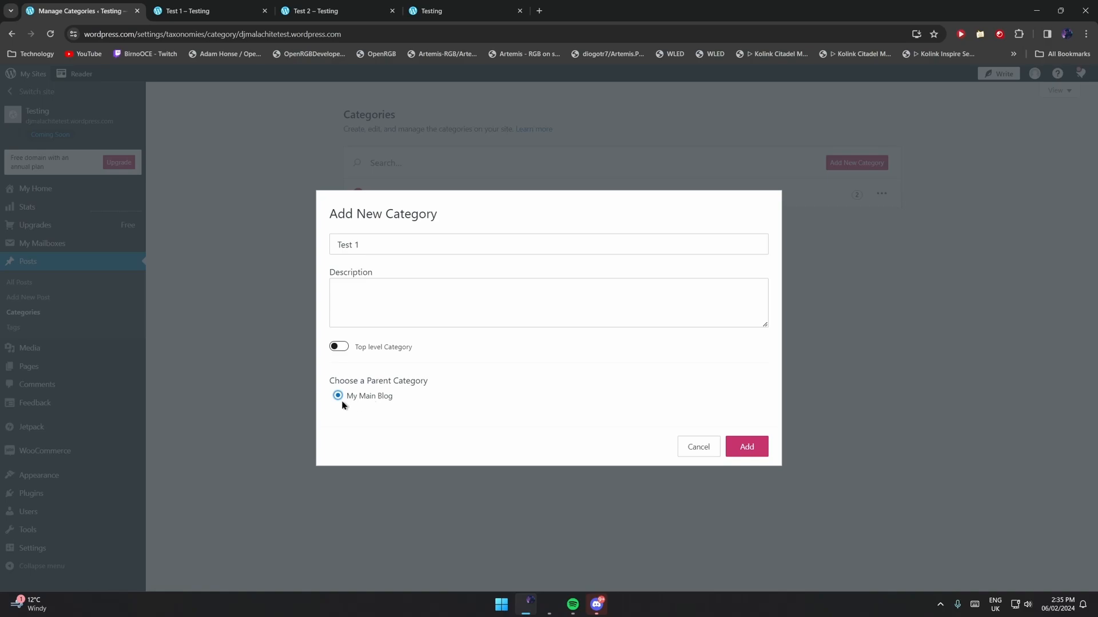
{"action": "left_click", "coordinate": [735, 450]}
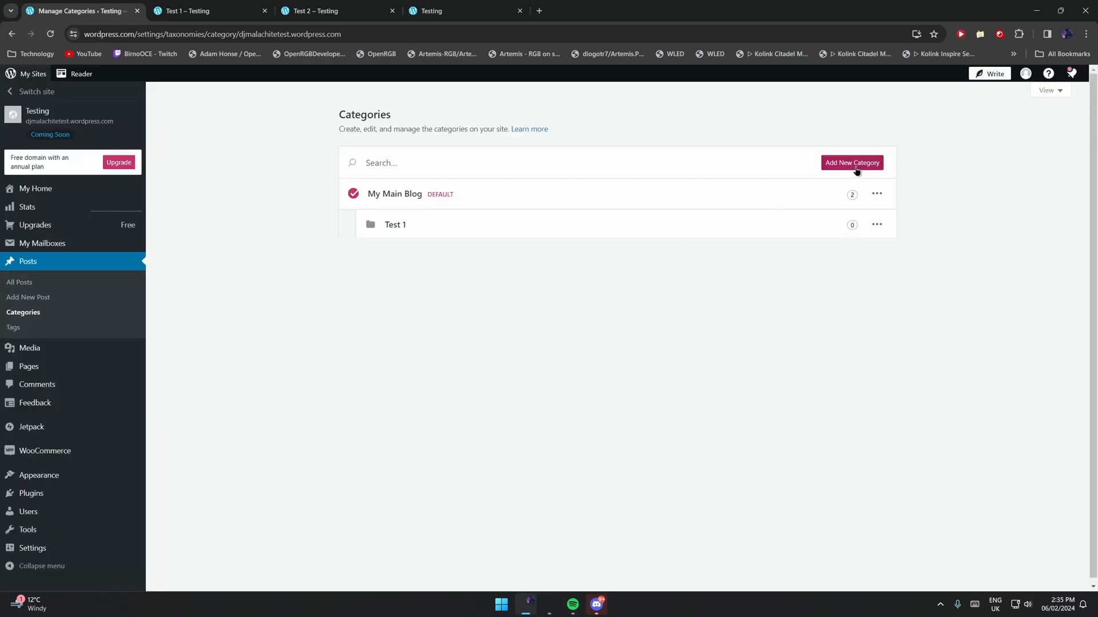
Add a post category named "Test 2" with My Main Blog as its parent.
{"action": "left_click", "coordinate": [857, 163]}
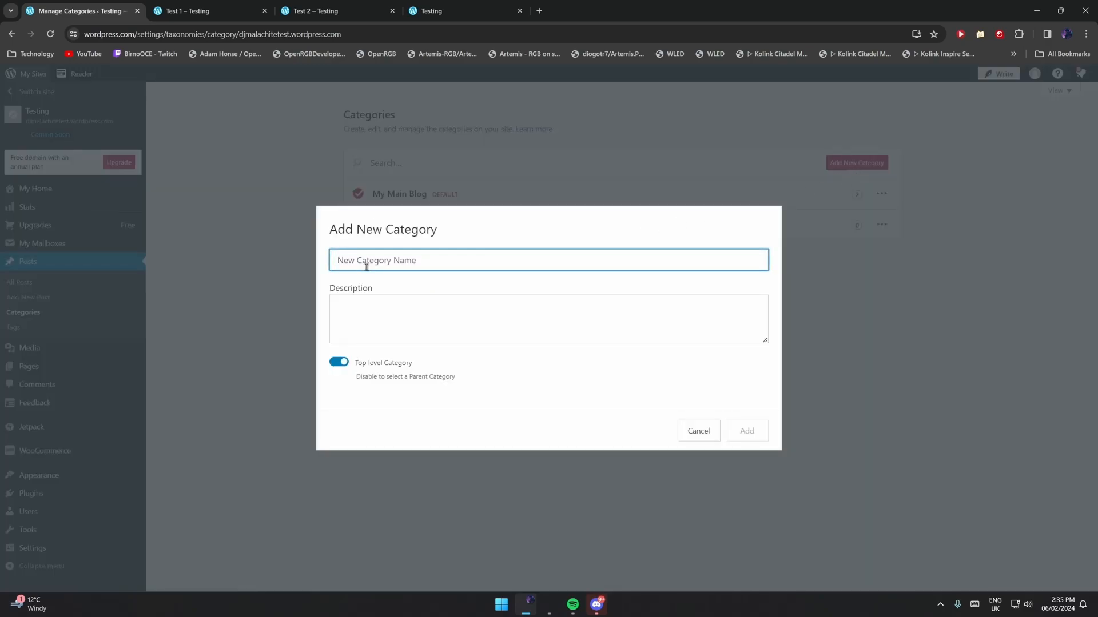
{"action": "type", "text": "TE"}
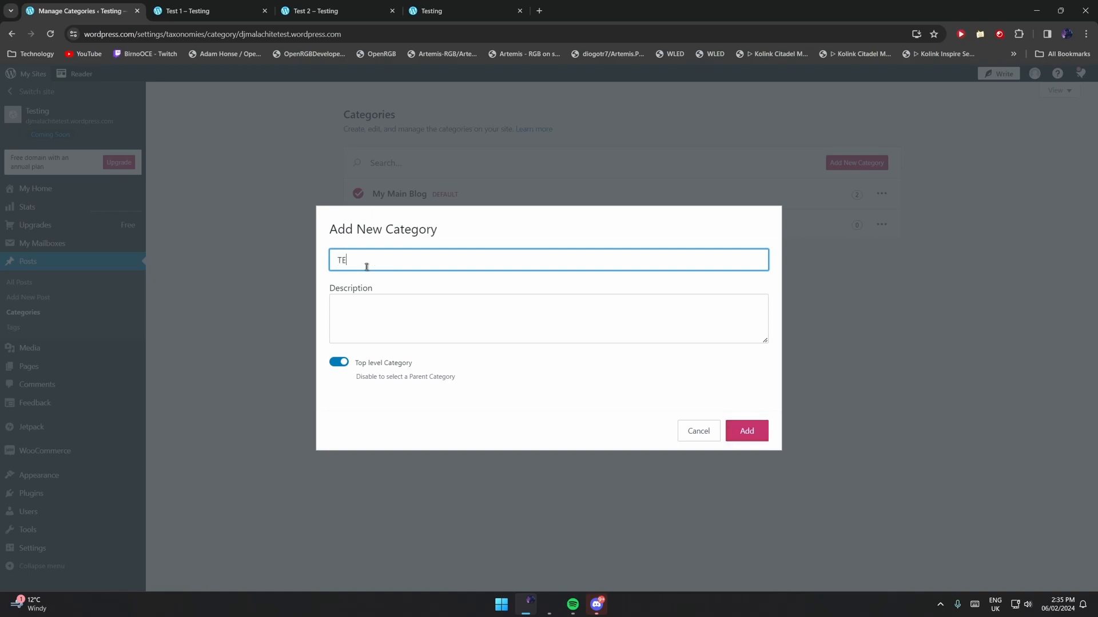
{"action": "type", "text": "st 2"}
{"action": "left_click", "coordinate": [339, 361]}
{"action": "left_click", "coordinate": [350, 388]}
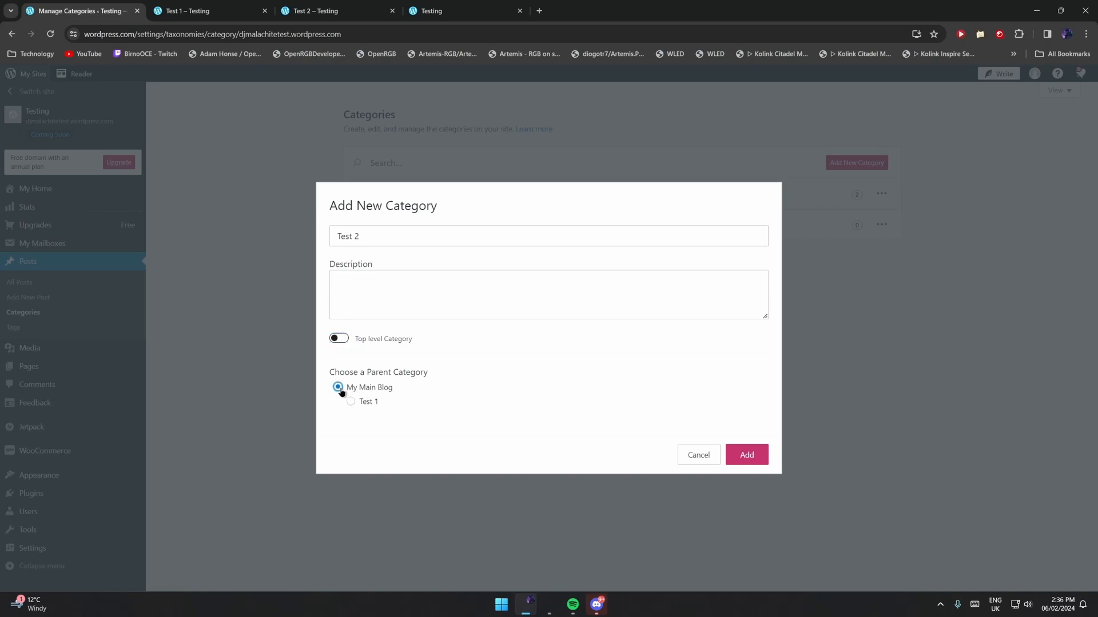
{"action": "left_click", "coordinate": [747, 453]}
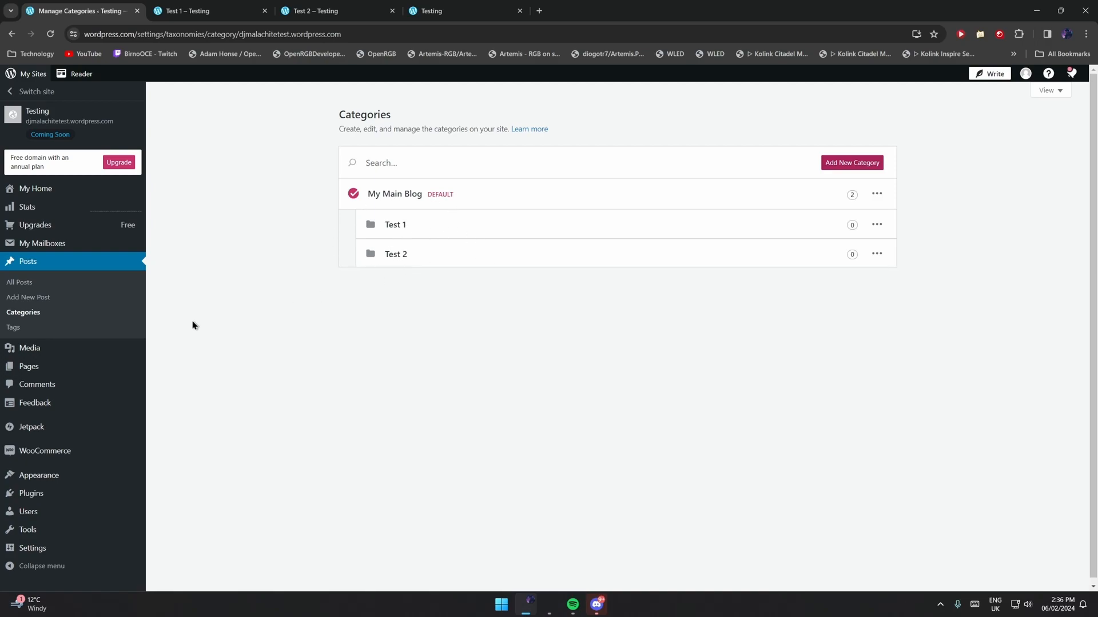
Create a new post from the post list and title it "Test 1 Repost".
{"action": "left_click", "coordinate": [71, 284]}
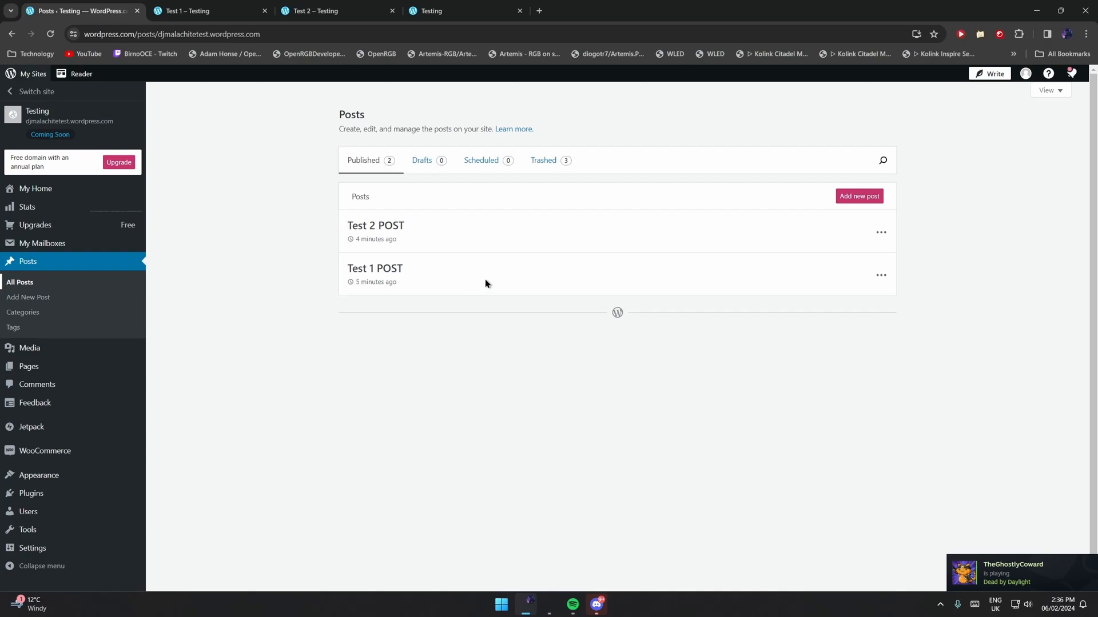
{"action": "left_click", "coordinate": [870, 202]}
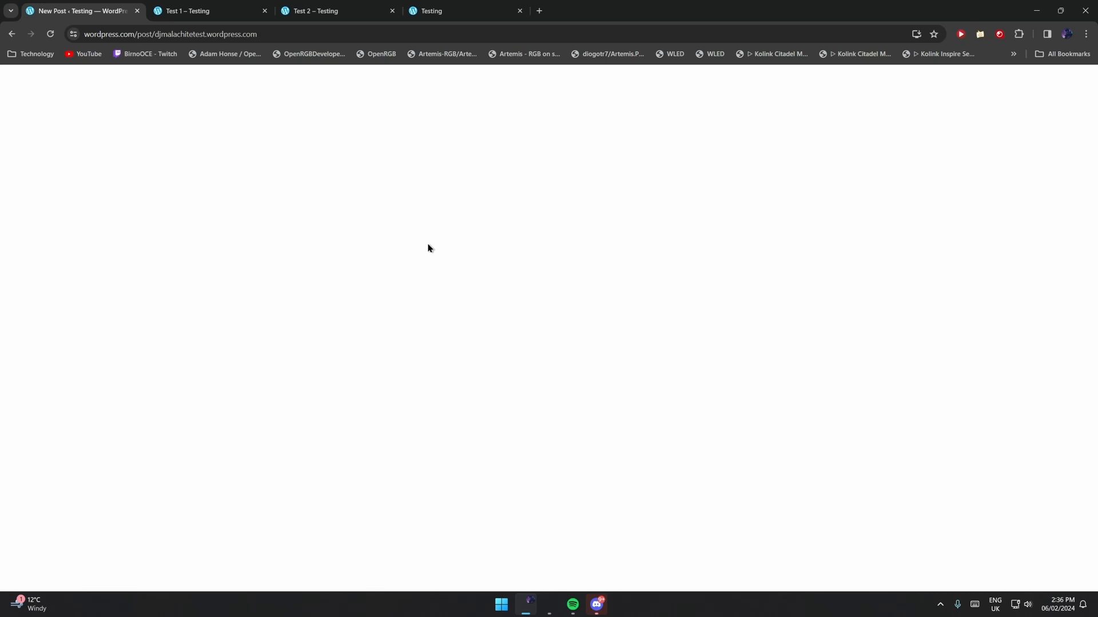
{"action": "type", "text": "TEst"}
{"action": "key", "text": "BackSpace"}
{"action": "key", "text": "BackSpace"}
{"action": "type", "text": "st 1 Repost"}
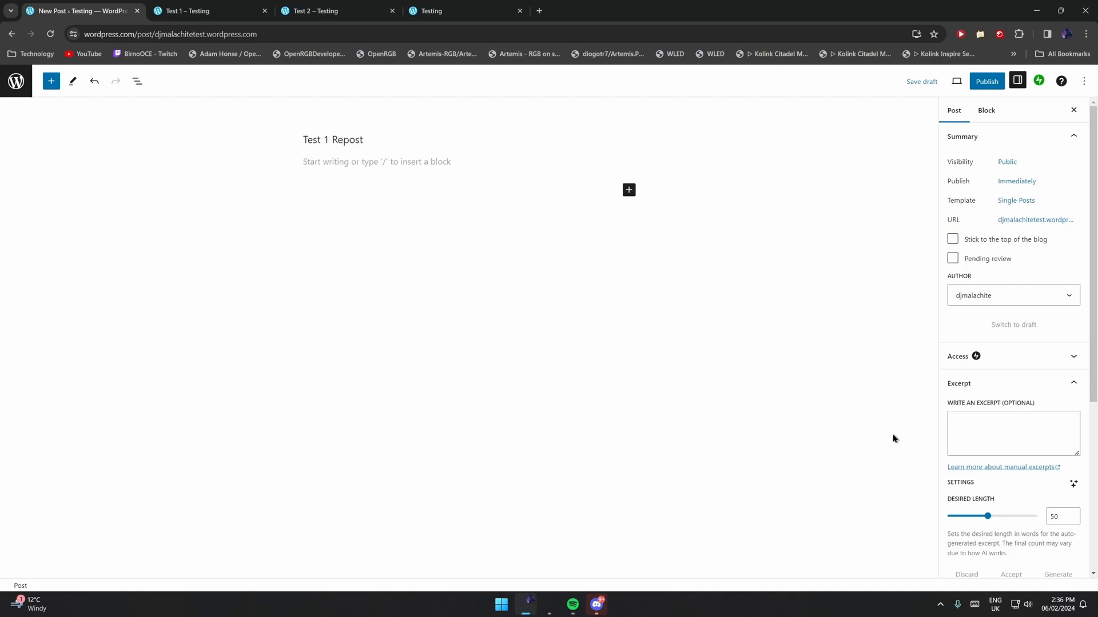
Assign the post to the My Main Blog and Test 1 categories and publish it.
{"action": "scroll", "coordinate": [999, 282], "scroll_direction": "down", "scroll_amount": 5}
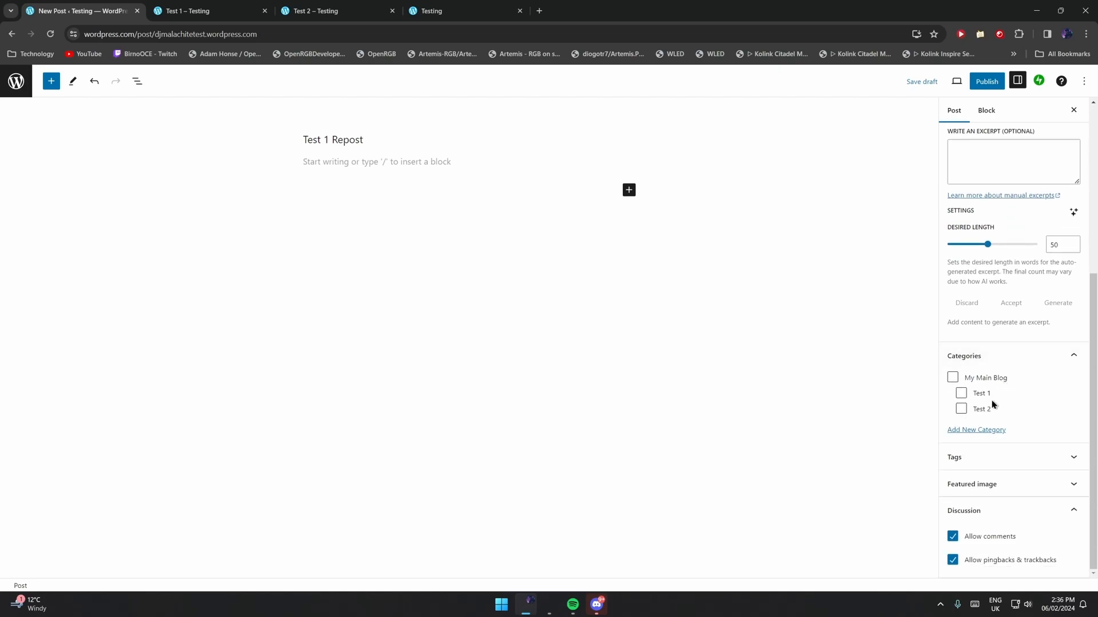
{"action": "left_click", "coordinate": [953, 378]}
{"action": "left_click", "coordinate": [969, 394]}
{"action": "left_click", "coordinate": [987, 81]}
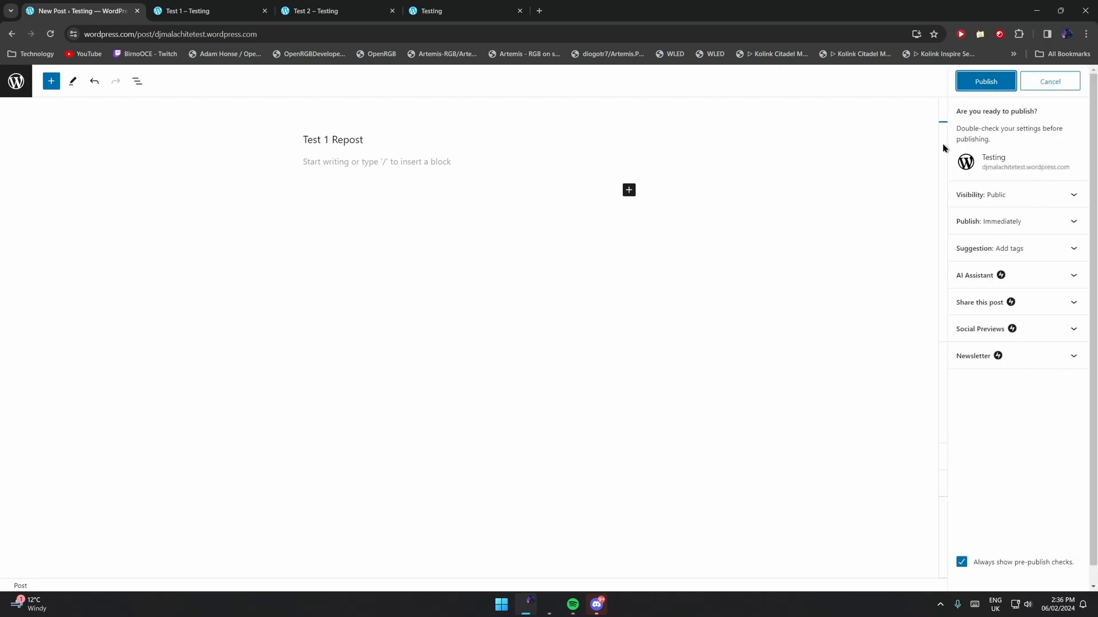
{"action": "left_click", "coordinate": [999, 89]}
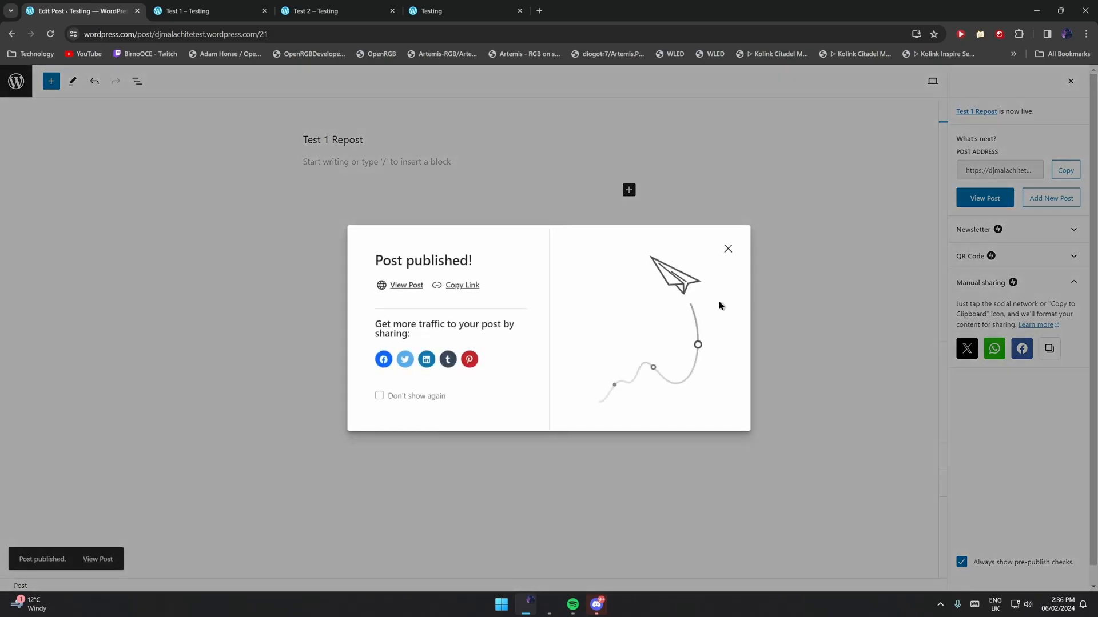
{"action": "left_click", "coordinate": [726, 248]}
{"action": "left_click", "coordinate": [1070, 82]}
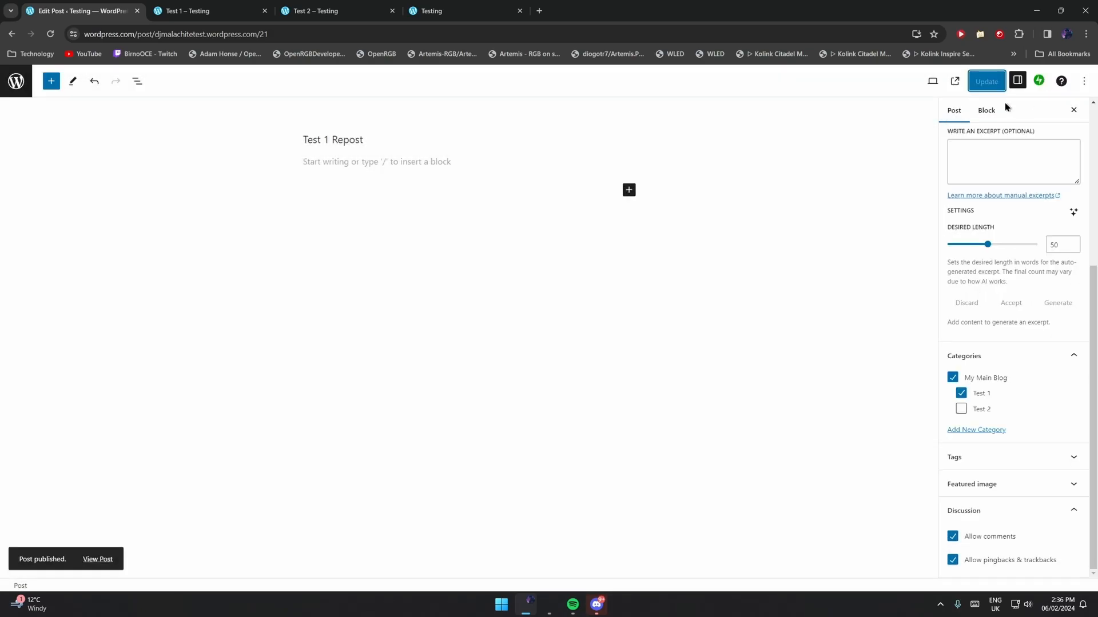
Return to the post list, then reload the live Test 1 and Test 2 pages to check their posts.
{"action": "left_click", "coordinate": [16, 81]}
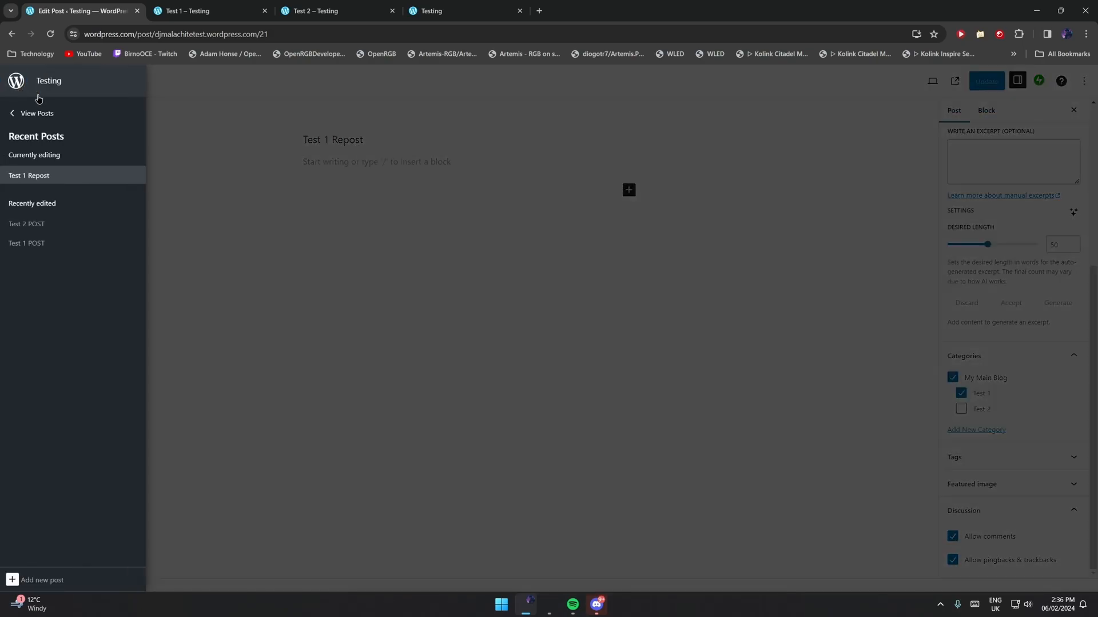
{"action": "left_click", "coordinate": [35, 112]}
{"action": "left_click", "coordinate": [212, 11]}
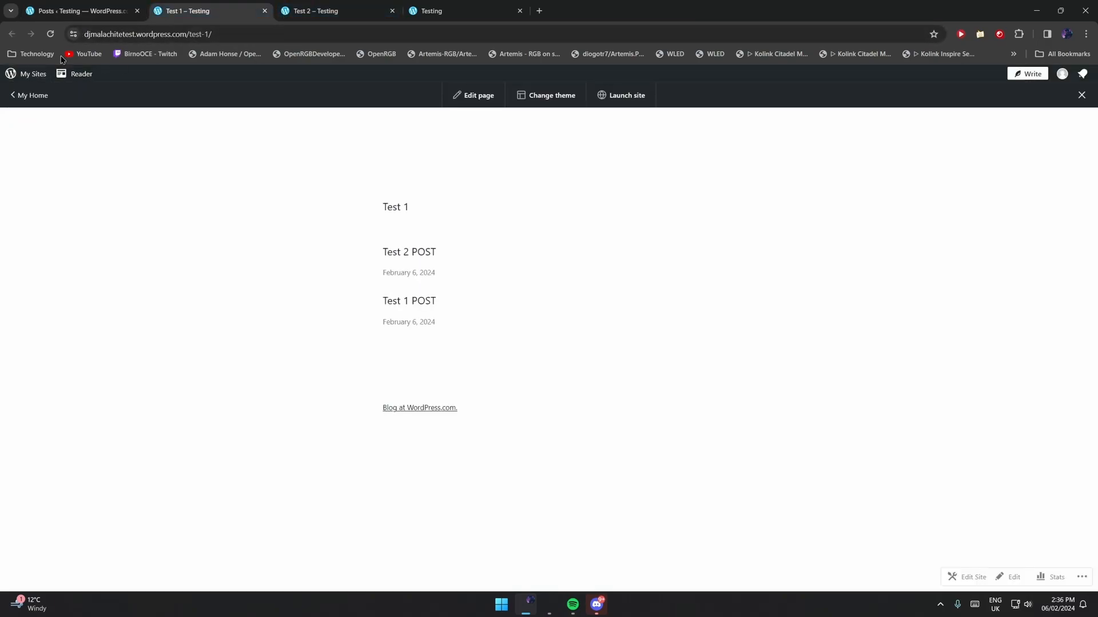
{"action": "left_click", "coordinate": [49, 34]}
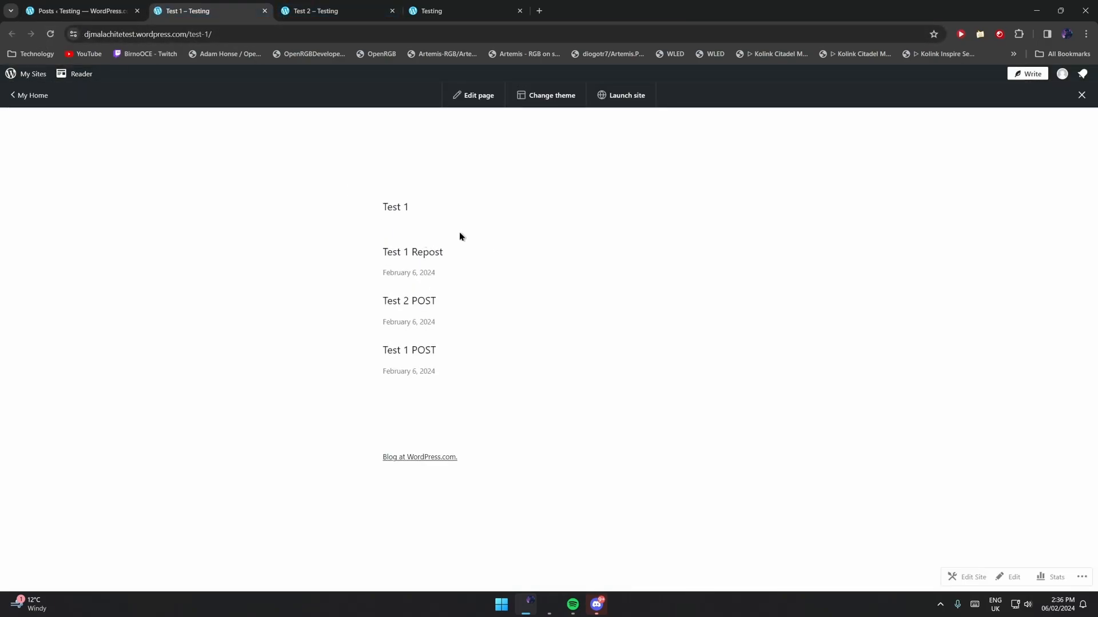
{"action": "left_click", "coordinate": [320, 11]}
{"action": "left_click", "coordinate": [50, 34]}
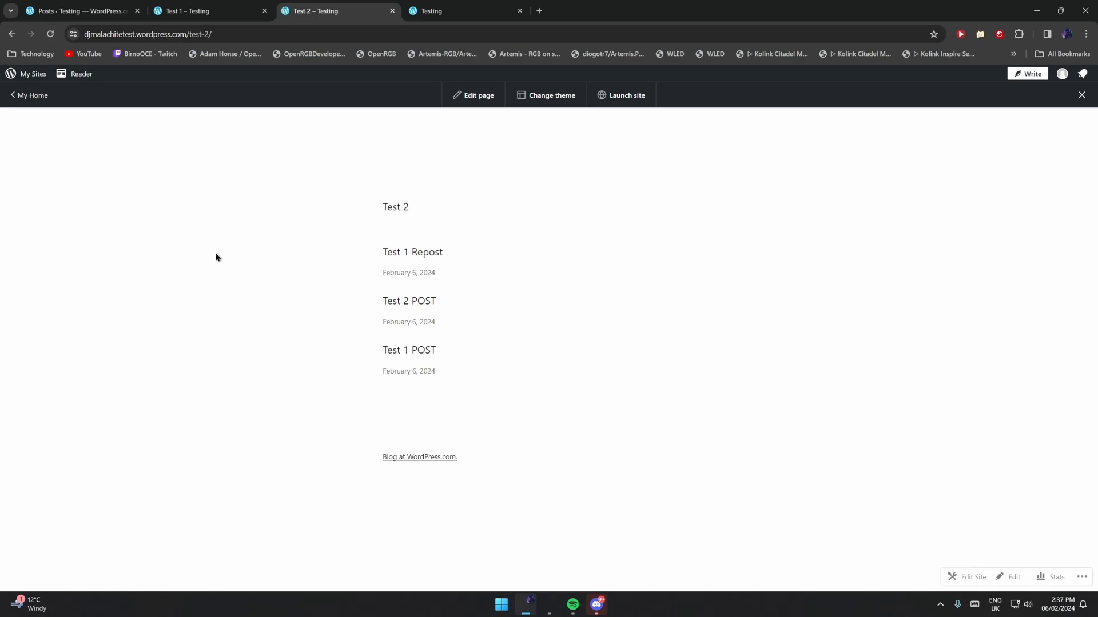
Open the Test 1 page from the site's pages for editing and show its block list view.
{"action": "left_click", "coordinate": [80, 11]}
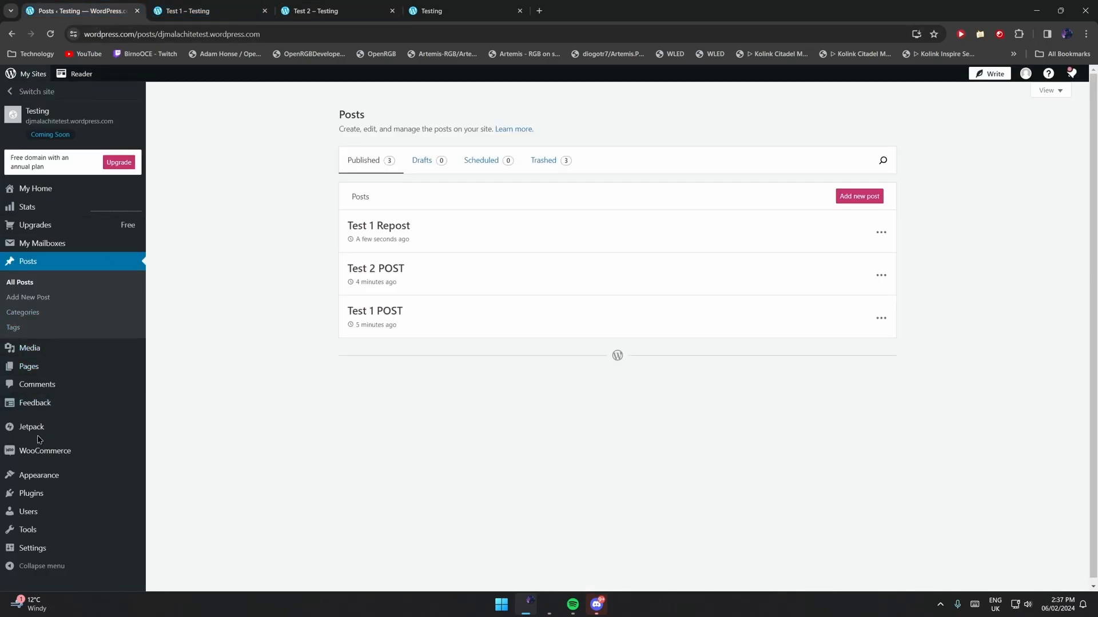
{"action": "left_click", "coordinate": [42, 373]}
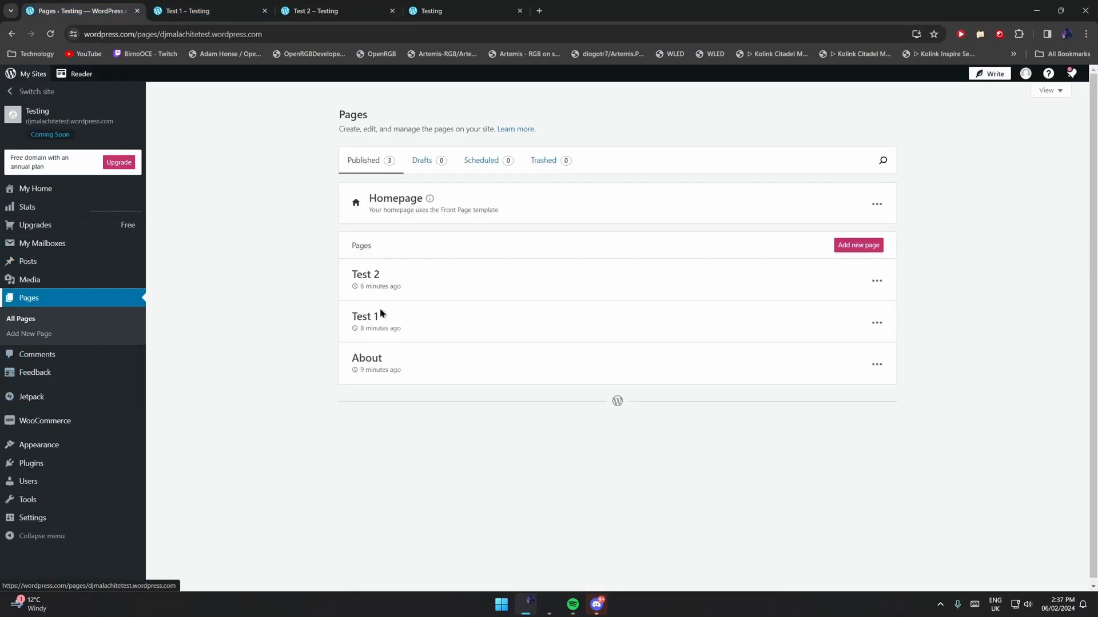
{"action": "left_click", "coordinate": [218, 11]}
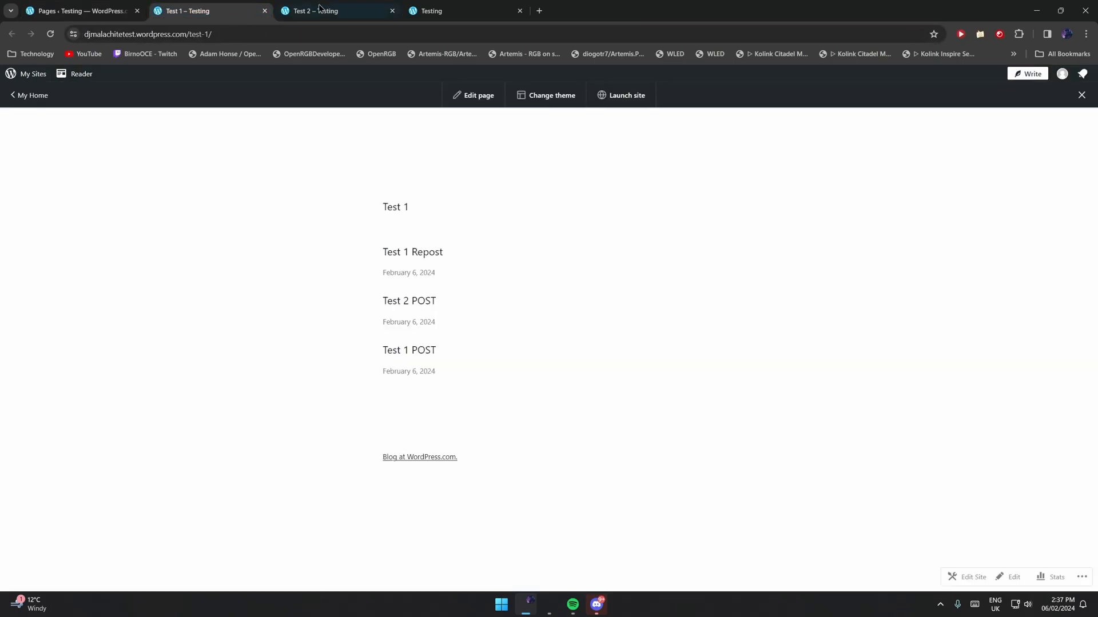
{"action": "left_click", "coordinate": [102, 13]}
{"action": "left_click", "coordinate": [362, 319]}
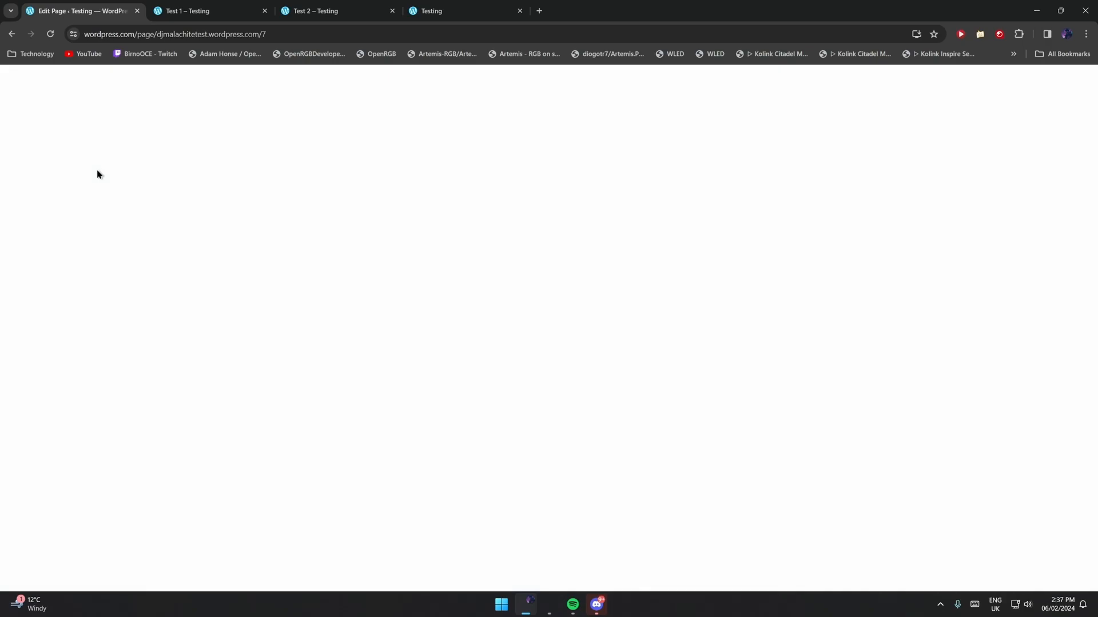
{"action": "left_click", "coordinate": [28, 89]}
{"action": "left_click", "coordinate": [257, 110]}
{"action": "left_click", "coordinate": [137, 81]}
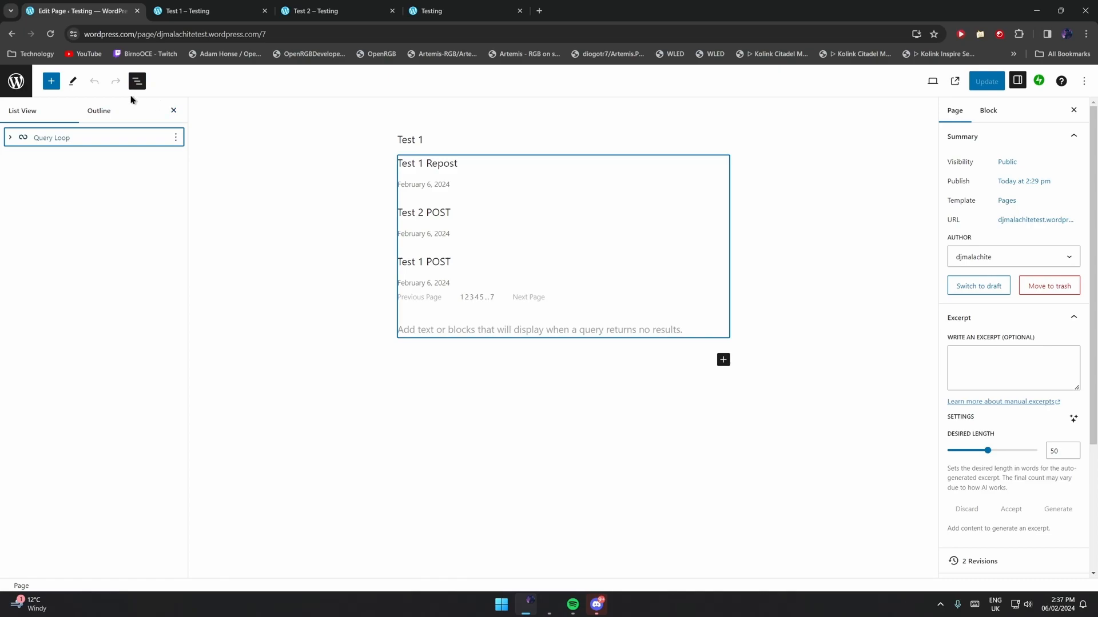
Select the Test 1 page's Query Loop block and add a Taxonomies filter to its settings.
{"action": "left_click", "coordinate": [43, 139]}
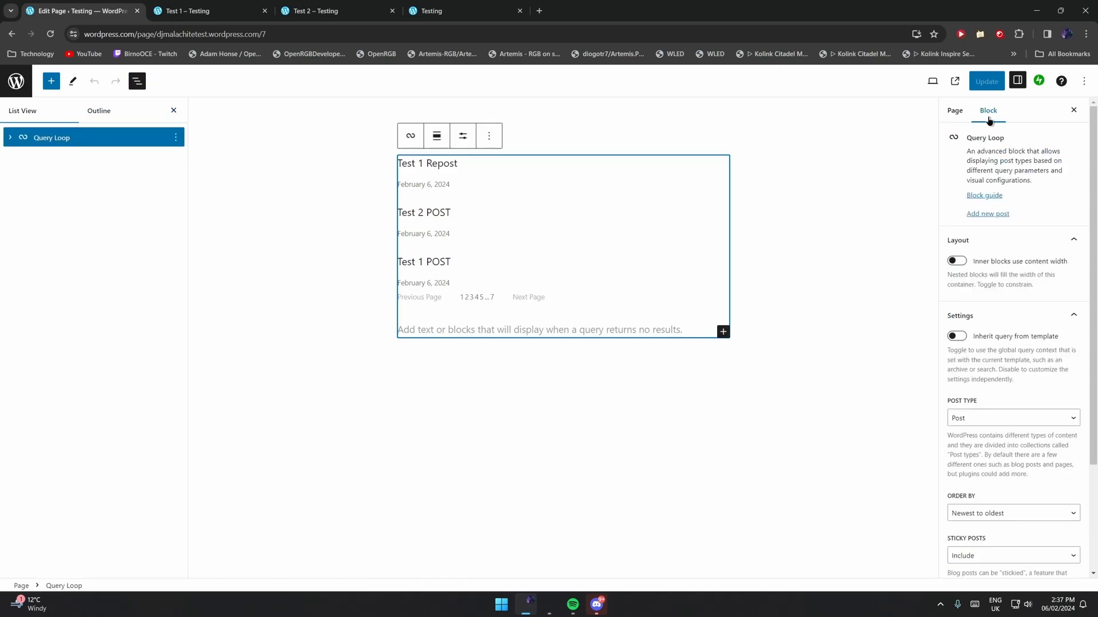
{"action": "scroll", "coordinate": [991, 160], "scroll_direction": "down", "scroll_amount": 1}
{"action": "scroll", "coordinate": [997, 178], "scroll_direction": "down", "scroll_amount": 2}
{"action": "scroll", "coordinate": [1009, 251], "scroll_direction": "up", "scroll_amount": 3}
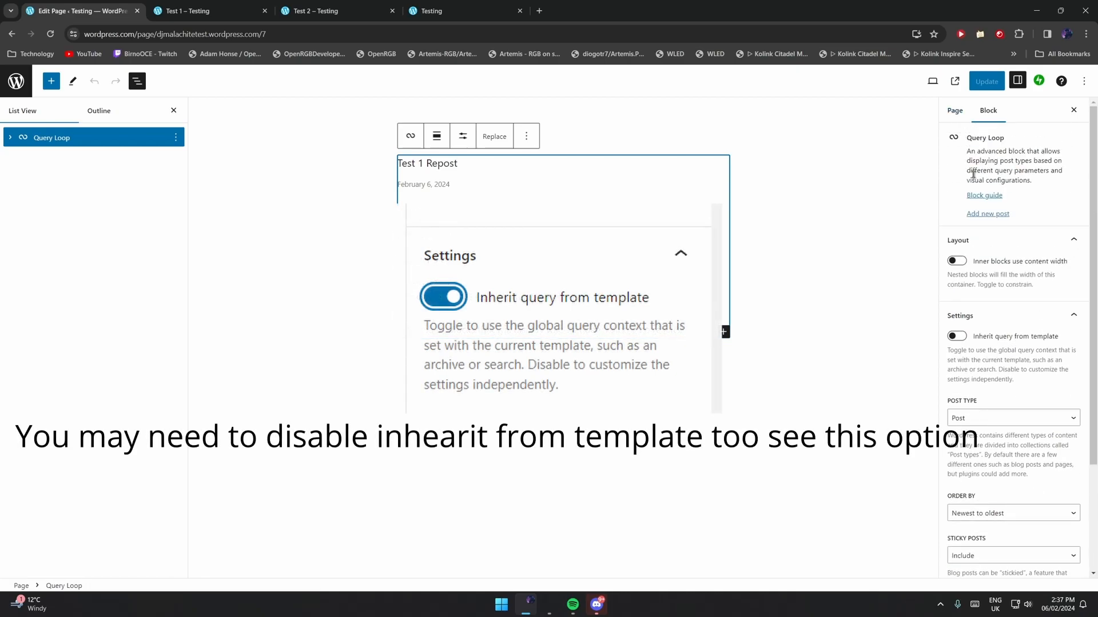
{"action": "scroll", "coordinate": [979, 277], "scroll_direction": "down", "scroll_amount": 3}
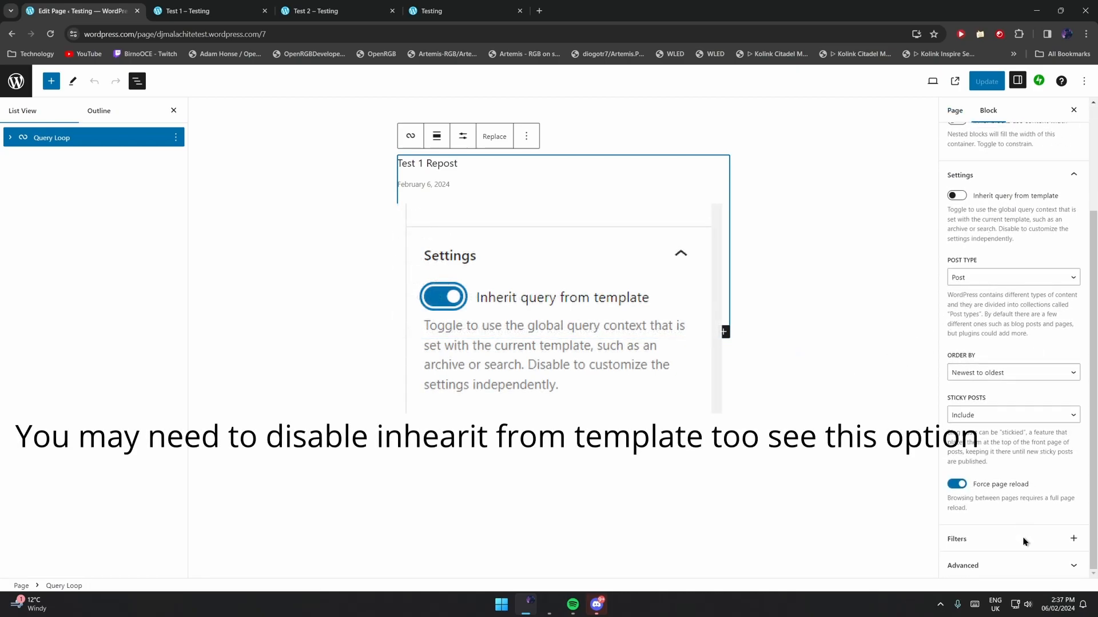
{"action": "left_click", "coordinate": [1074, 538]}
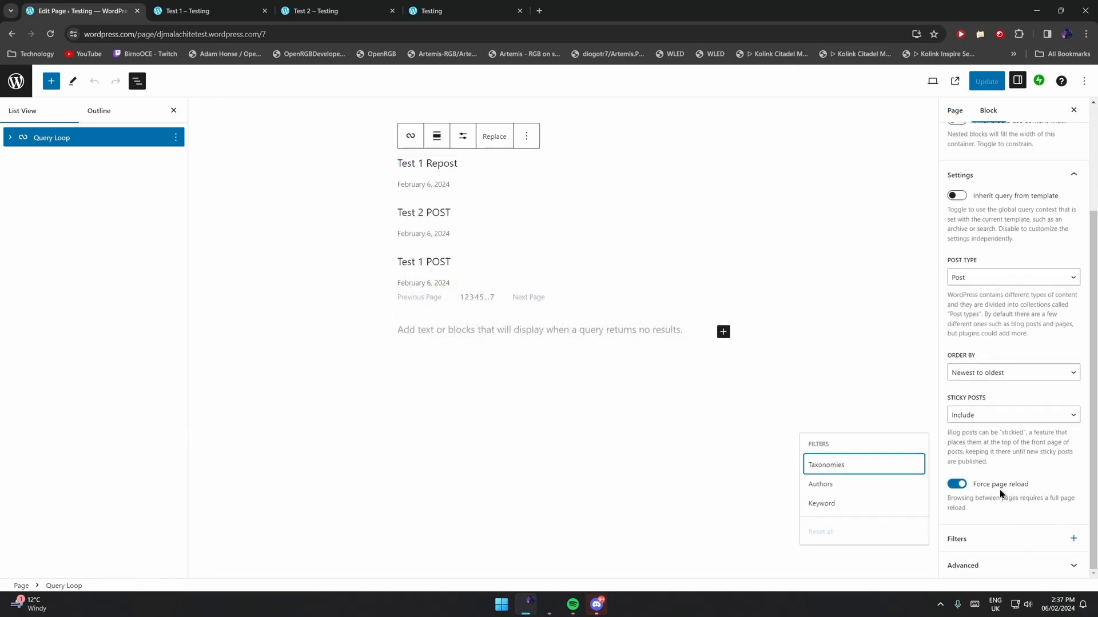
{"action": "left_click", "coordinate": [823, 470]}
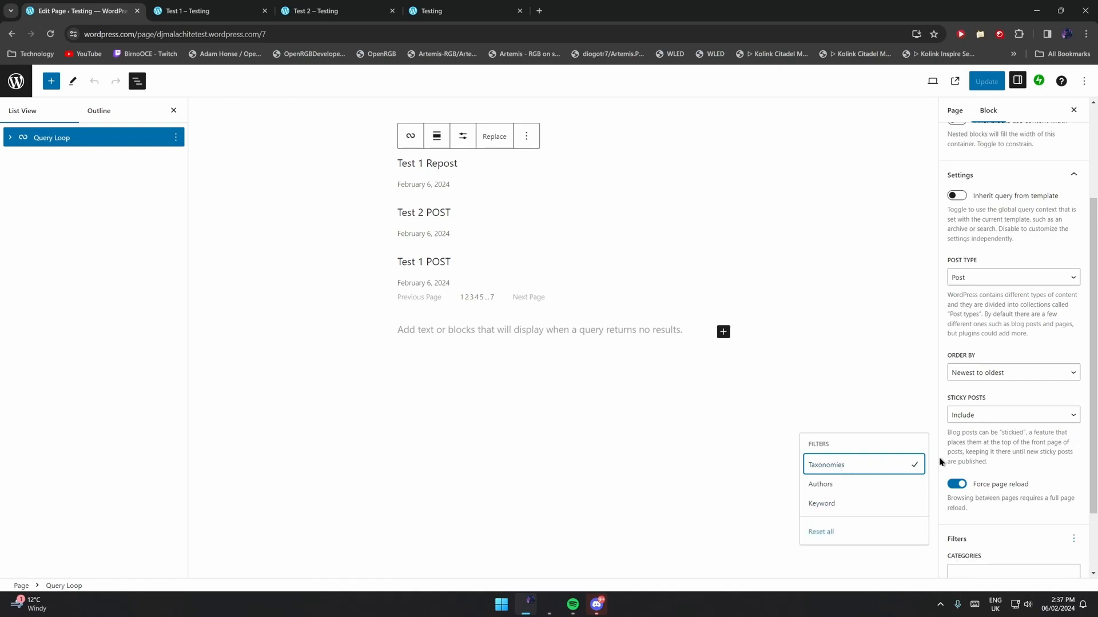
Filter the Query Loop by the Test 1 category and update the page.
{"action": "scroll", "coordinate": [1004, 466], "scroll_direction": "down", "scroll_amount": 2}
{"action": "left_click", "coordinate": [971, 487]}
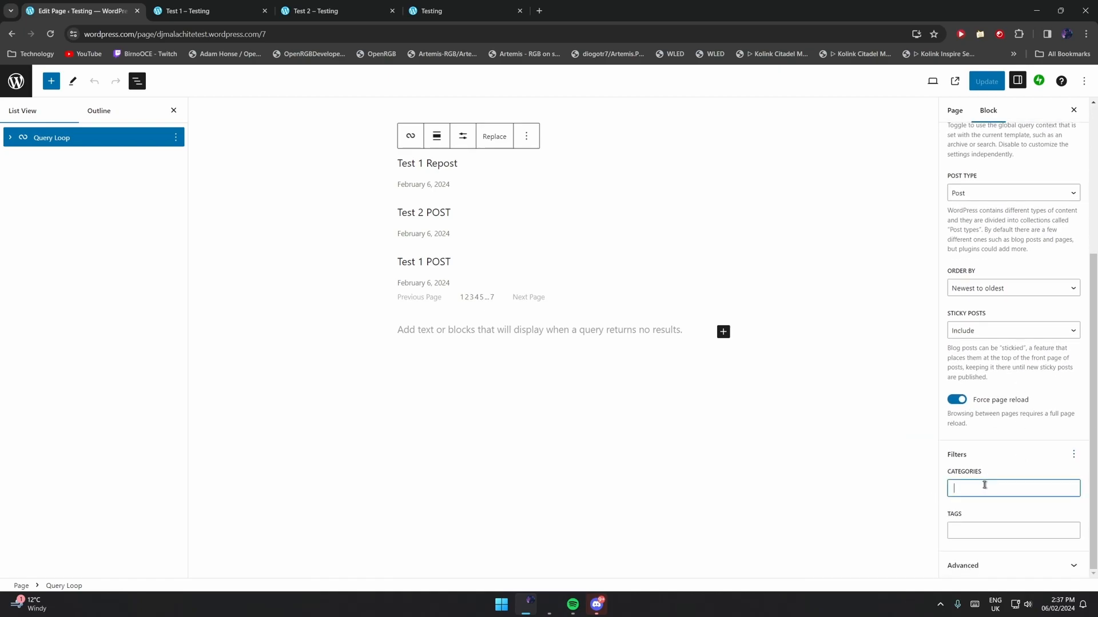
{"action": "type", "text": "Test 1"}
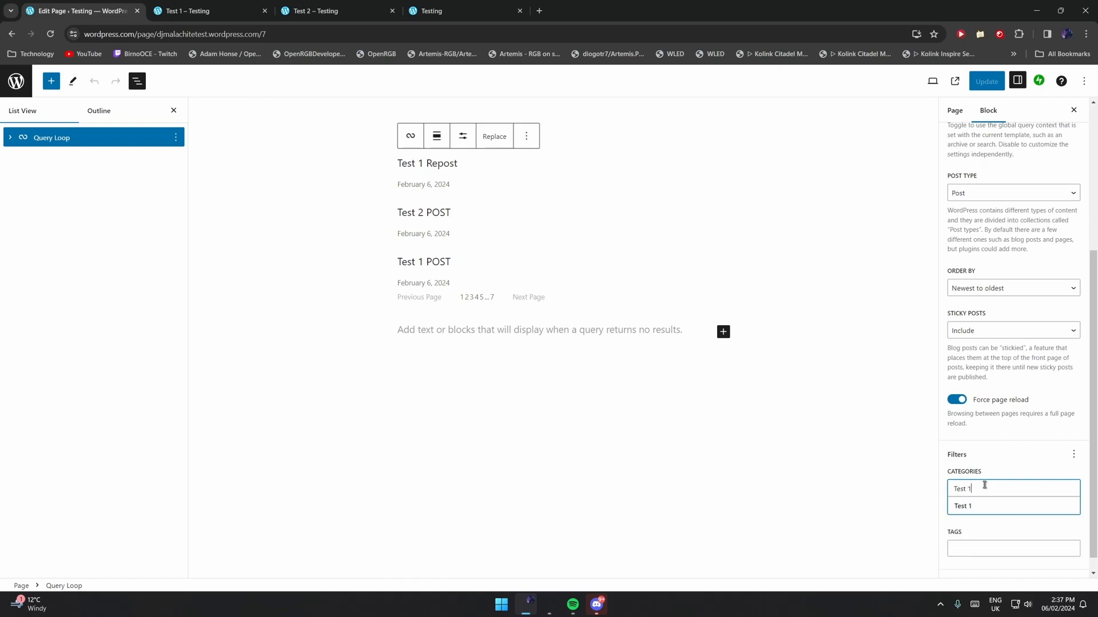
{"action": "left_click", "coordinate": [971, 506]}
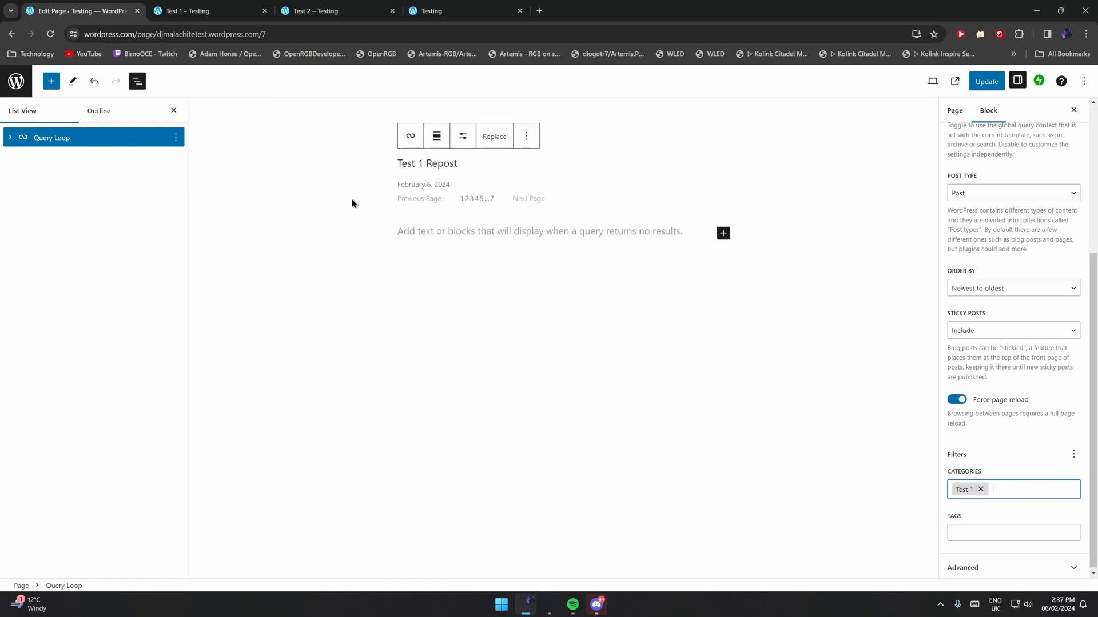
{"action": "left_click", "coordinate": [434, 261]}
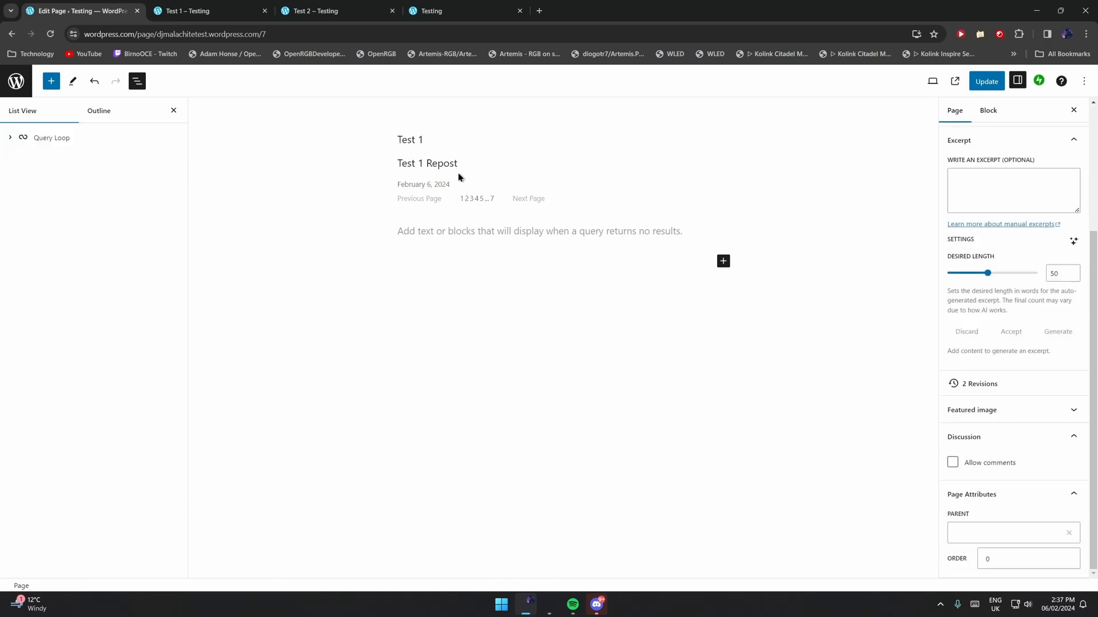
{"action": "left_click", "coordinate": [984, 81]}
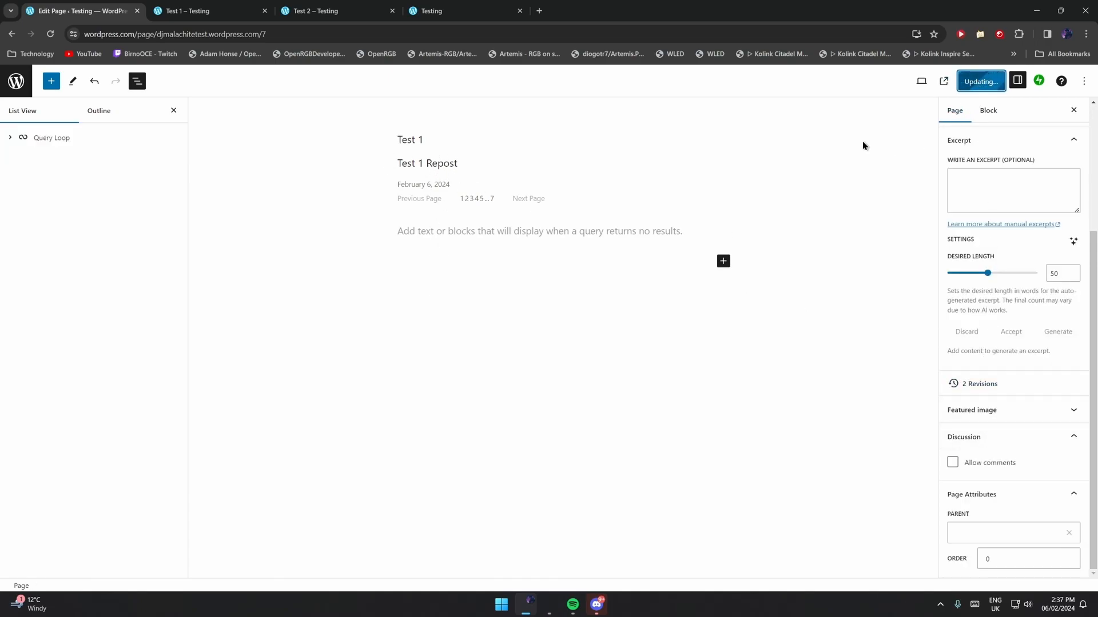
Return to the site's pages, open the Test 2 page for editing and select its Query Loop block in the list view.
{"action": "left_click", "coordinate": [16, 81]}
{"action": "left_click", "coordinate": [38, 113]}
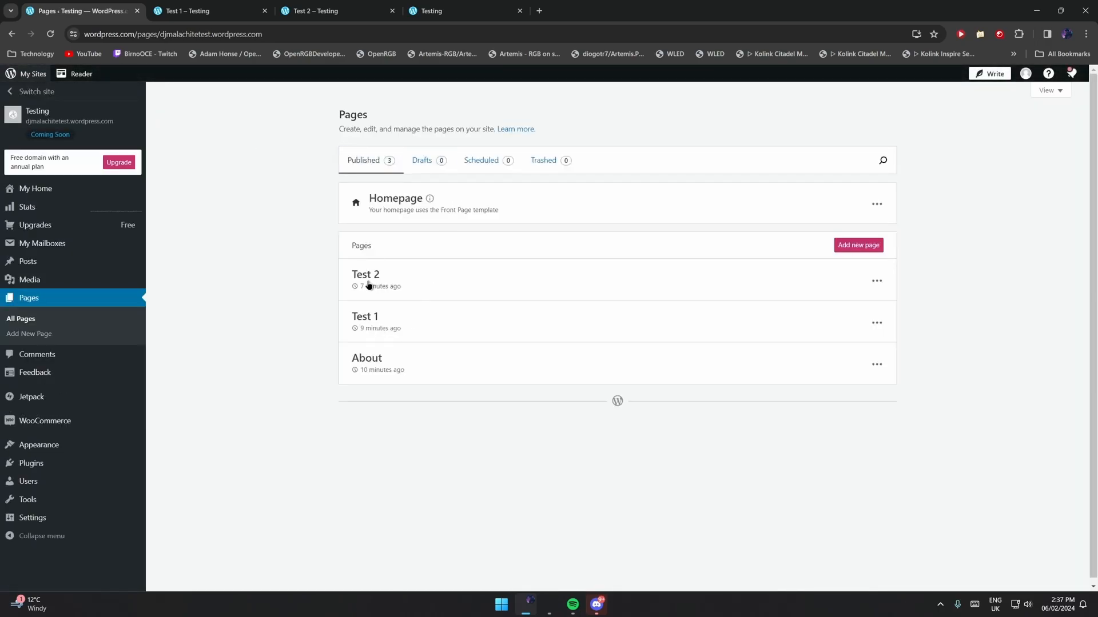
{"action": "left_click", "coordinate": [438, 286]}
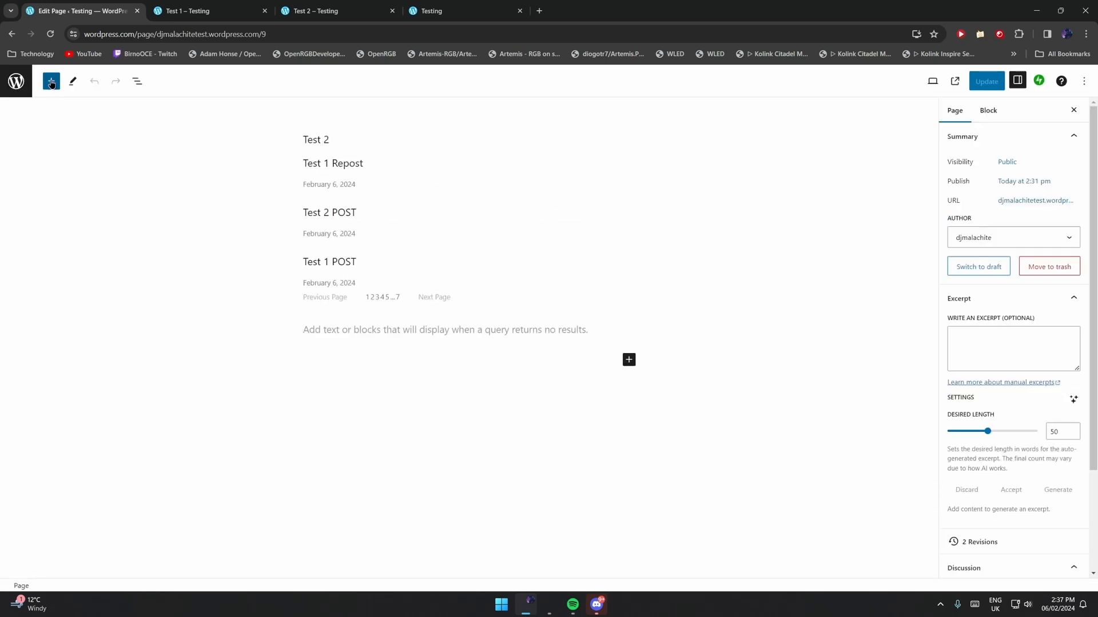
{"action": "left_click", "coordinate": [137, 80]}
{"action": "left_click", "coordinate": [63, 138]}
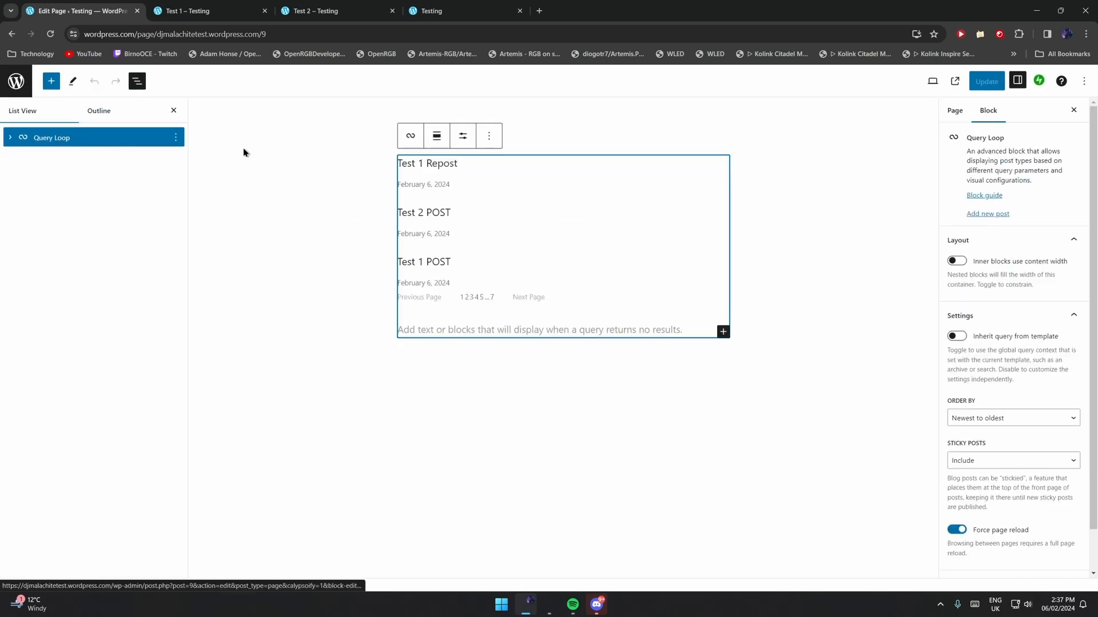
Add a Taxonomies filter for the Test 2 category to the Query Loop and update the page.
{"action": "scroll", "coordinate": [972, 358], "scroll_direction": "down", "scroll_amount": 3}
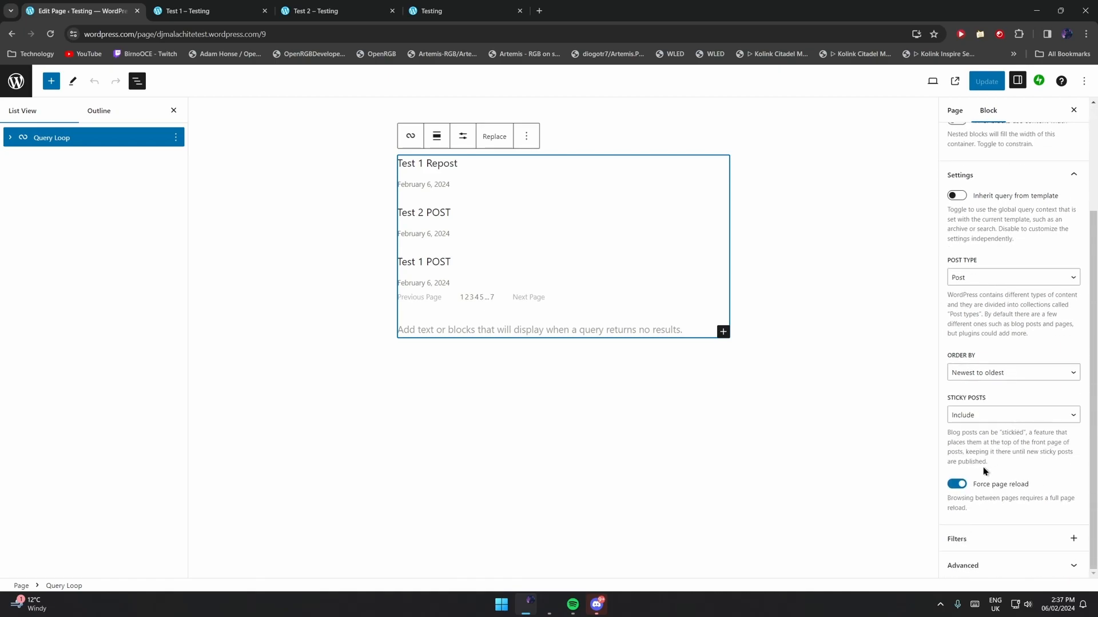
{"action": "left_click", "coordinate": [1073, 539]}
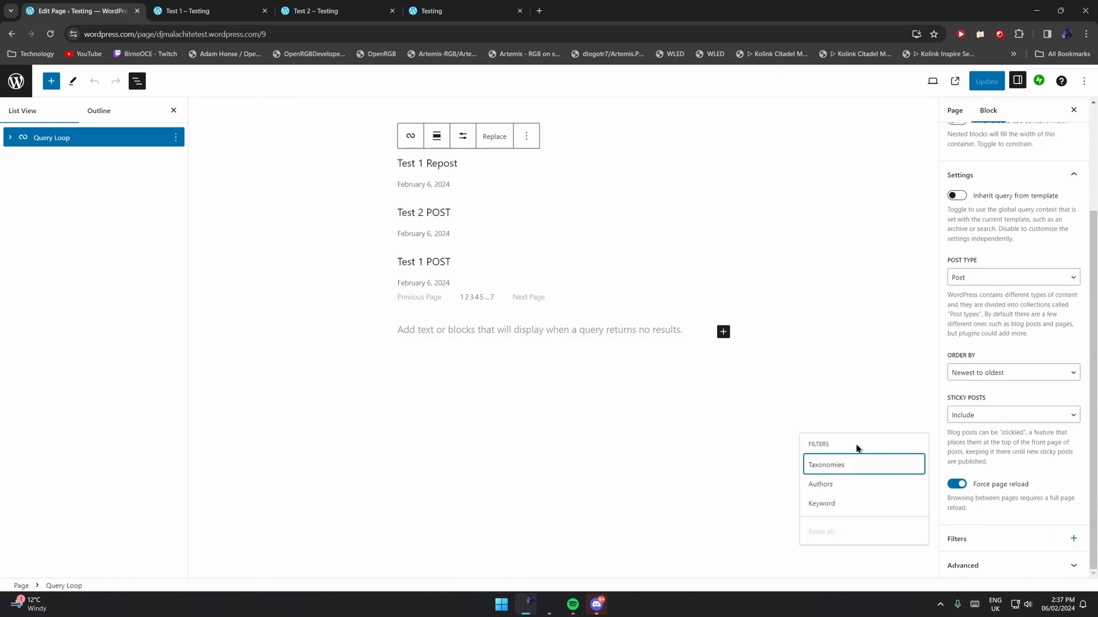
{"action": "left_click", "coordinate": [858, 465]}
{"action": "left_click", "coordinate": [1010, 571]}
{"action": "scroll", "coordinate": [1000, 509], "scroll_direction": "down", "scroll_amount": 2}
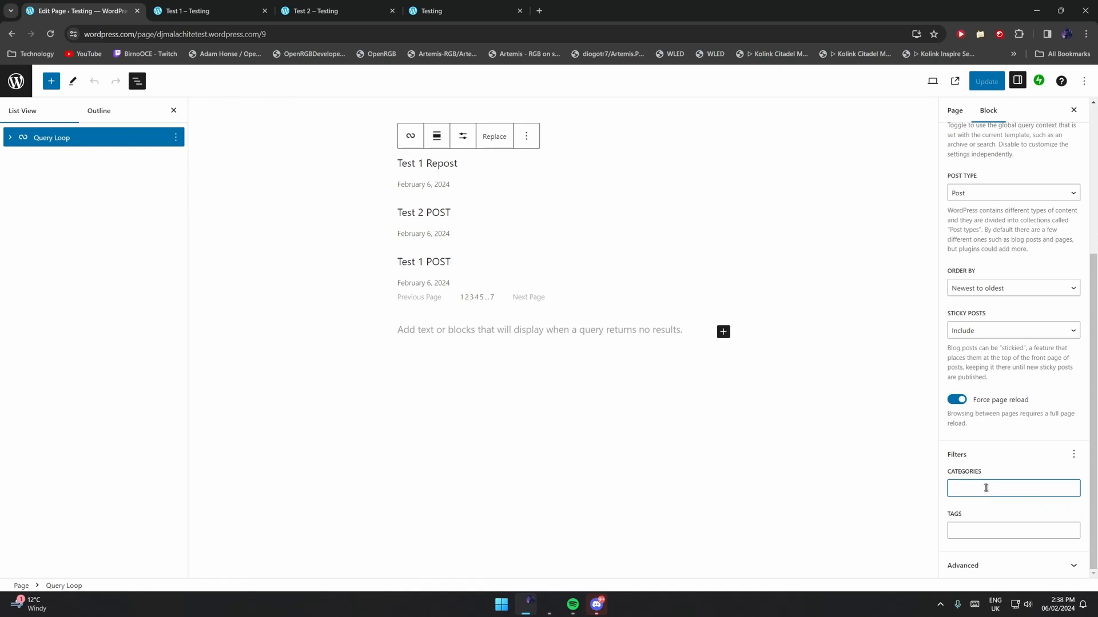
{"action": "type", "text": "Test"}
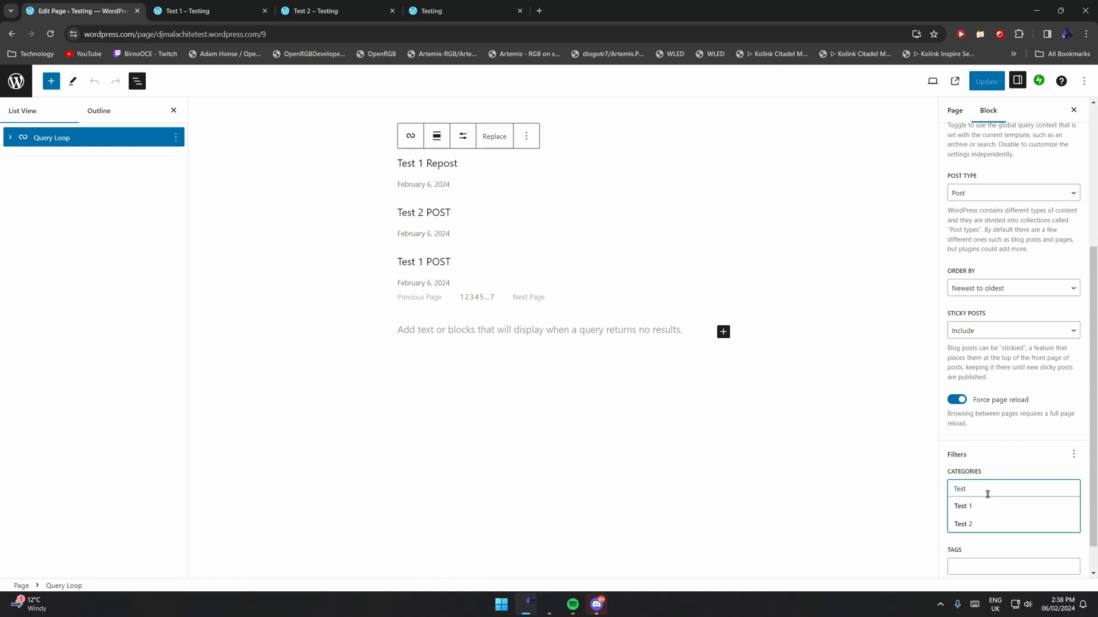
{"action": "left_click", "coordinate": [963, 523]}
{"action": "left_click", "coordinate": [985, 84]}
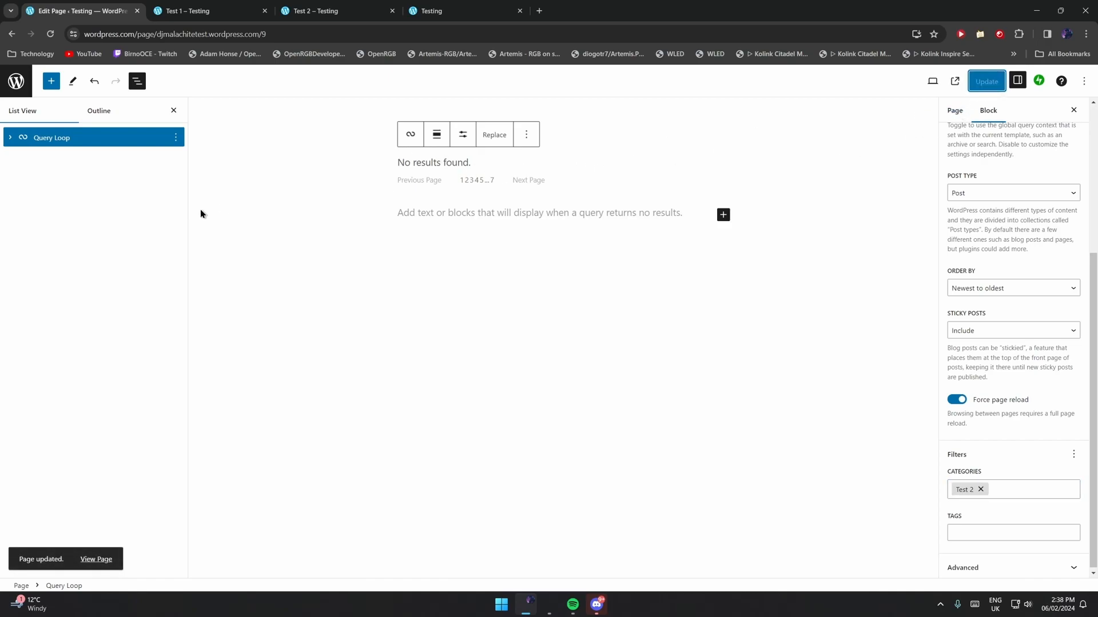
Go back to the site's post list and open Test 2 POST for editing.
{"action": "left_click", "coordinate": [16, 81]}
{"action": "left_click", "coordinate": [26, 114]}
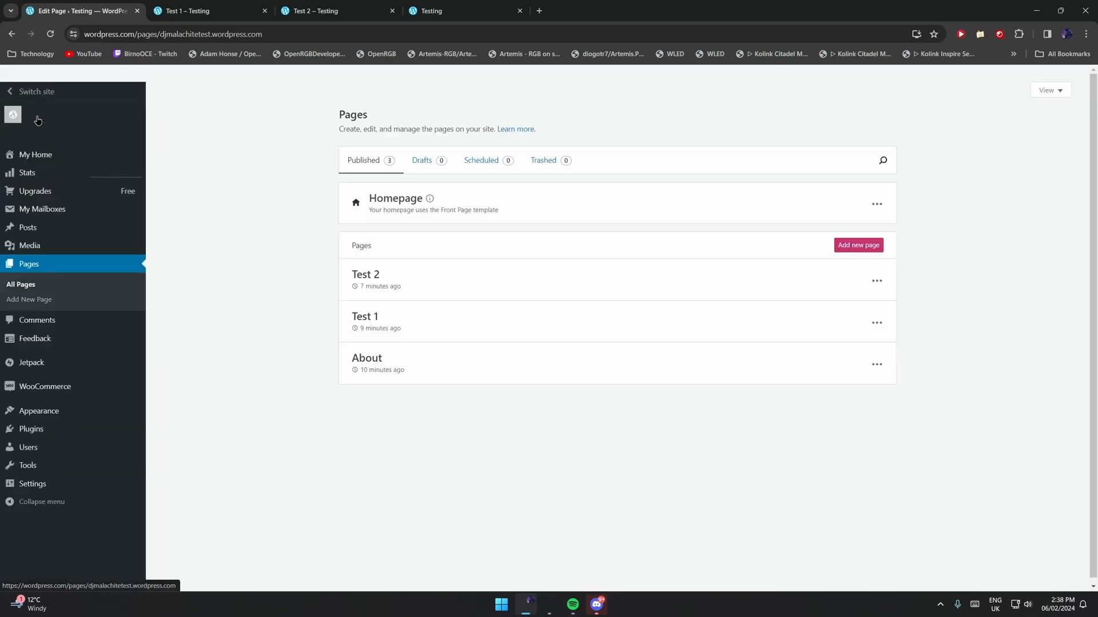
{"action": "left_click", "coordinate": [27, 226]}
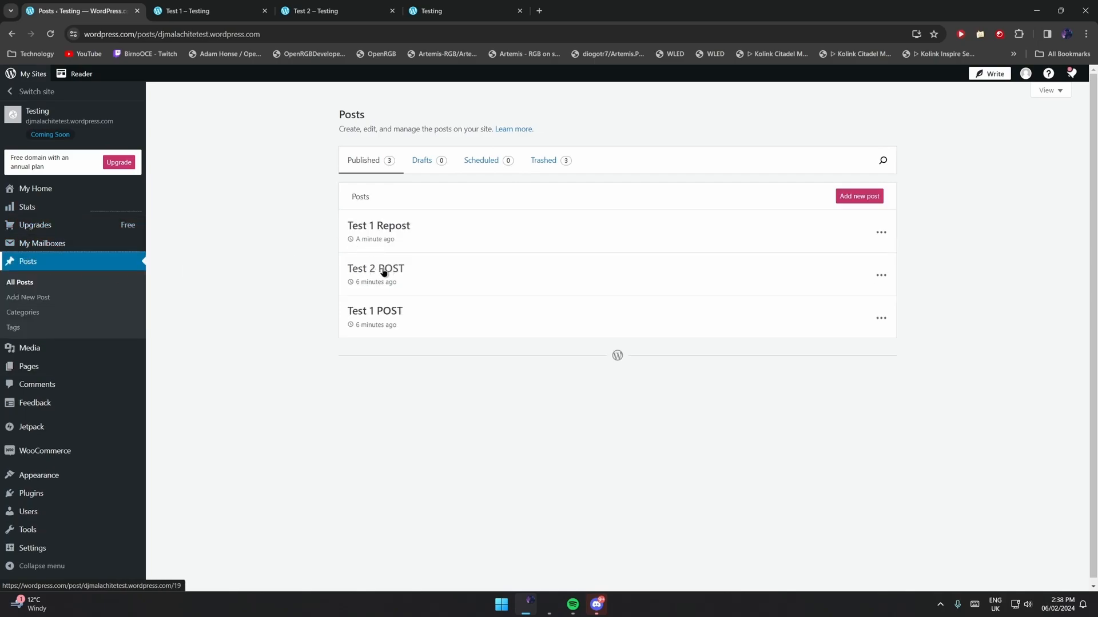
{"action": "left_click", "coordinate": [879, 278]}
{"action": "left_click", "coordinate": [828, 303]}
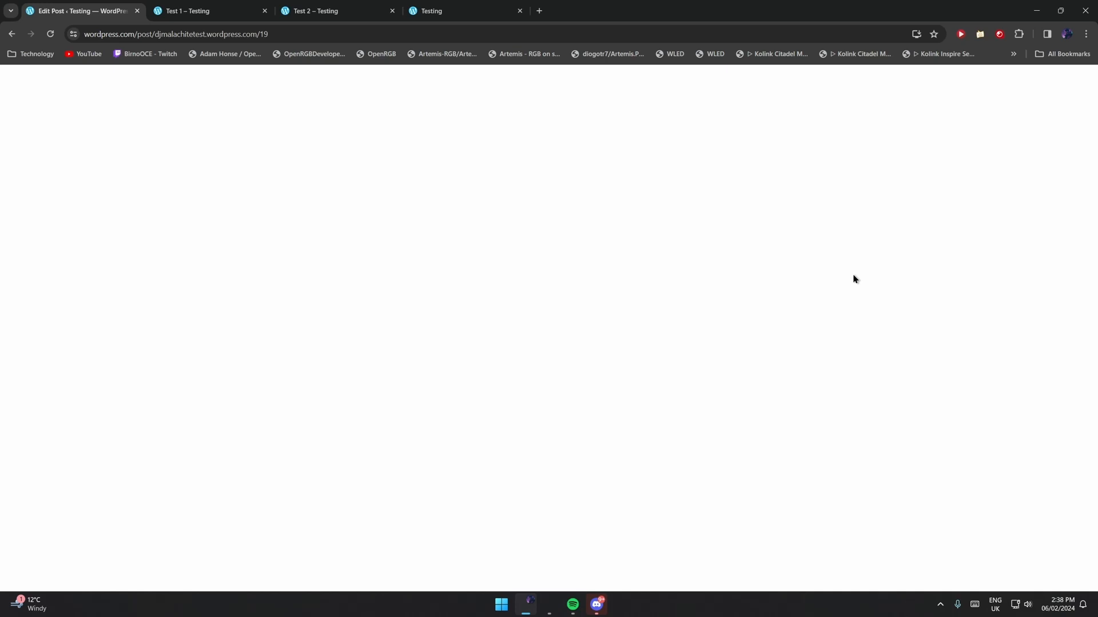
Assign the post to the Test 2 category as well and update it.
{"action": "left_click", "coordinate": [986, 111]}
{"action": "left_click", "coordinate": [953, 111]}
{"action": "scroll", "coordinate": [972, 372], "scroll_direction": "down", "scroll_amount": 5}
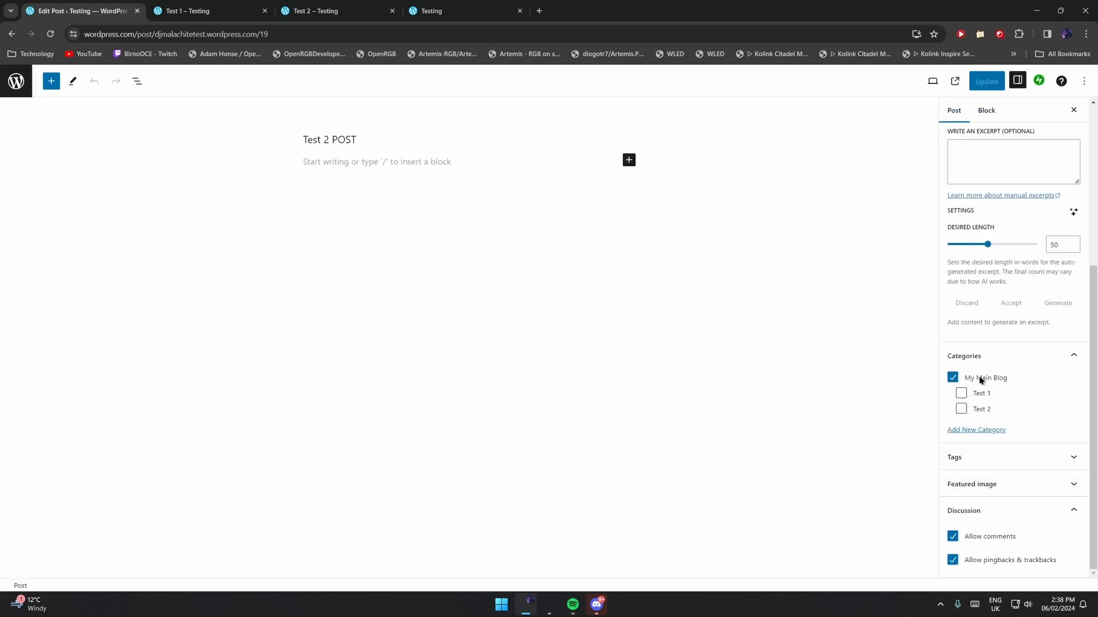
{"action": "left_click", "coordinate": [972, 409]}
{"action": "left_click", "coordinate": [986, 81]}
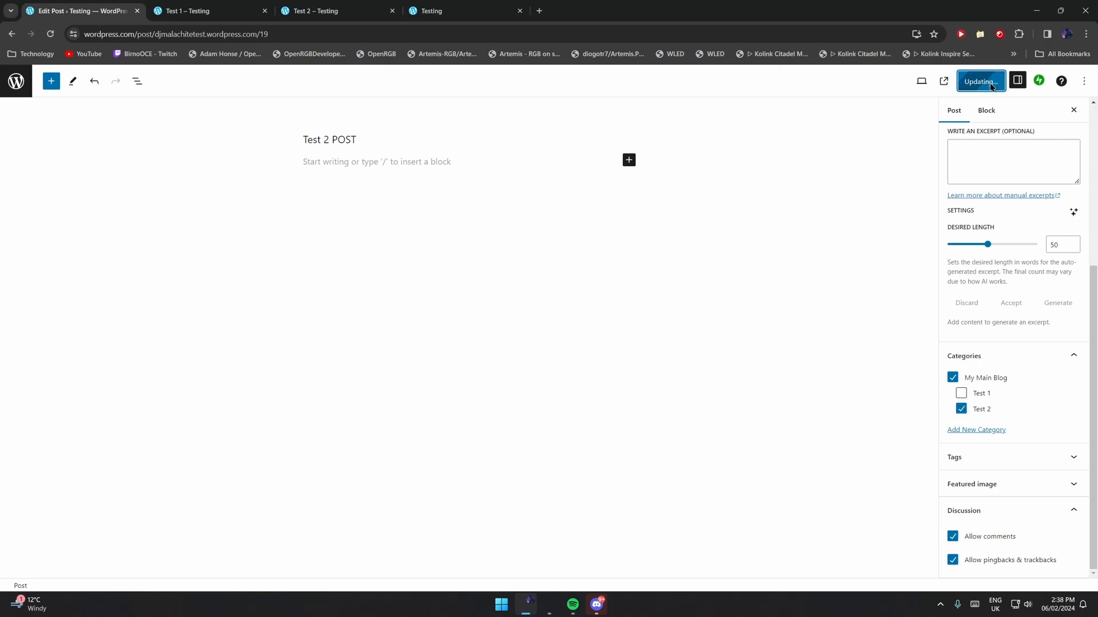
Check which posts the live Test 1 and Test 2 pages show, reloading the Test 2 page.
{"action": "left_click", "coordinate": [194, 11]}
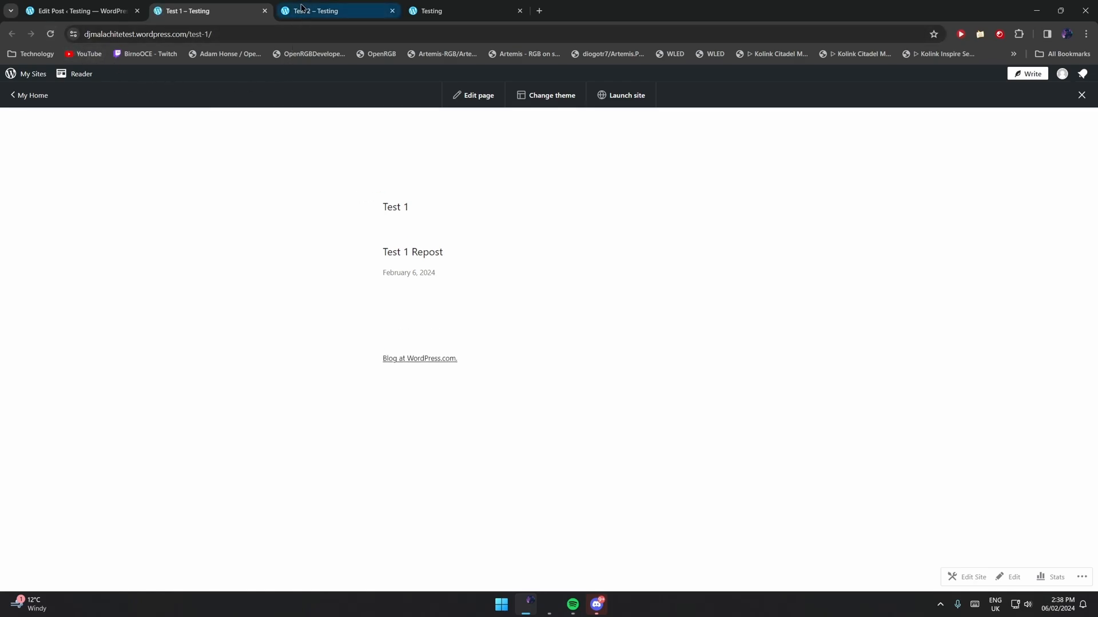
{"action": "key", "text": "ctrl+Tab"}
{"action": "left_click", "coordinate": [51, 34]}
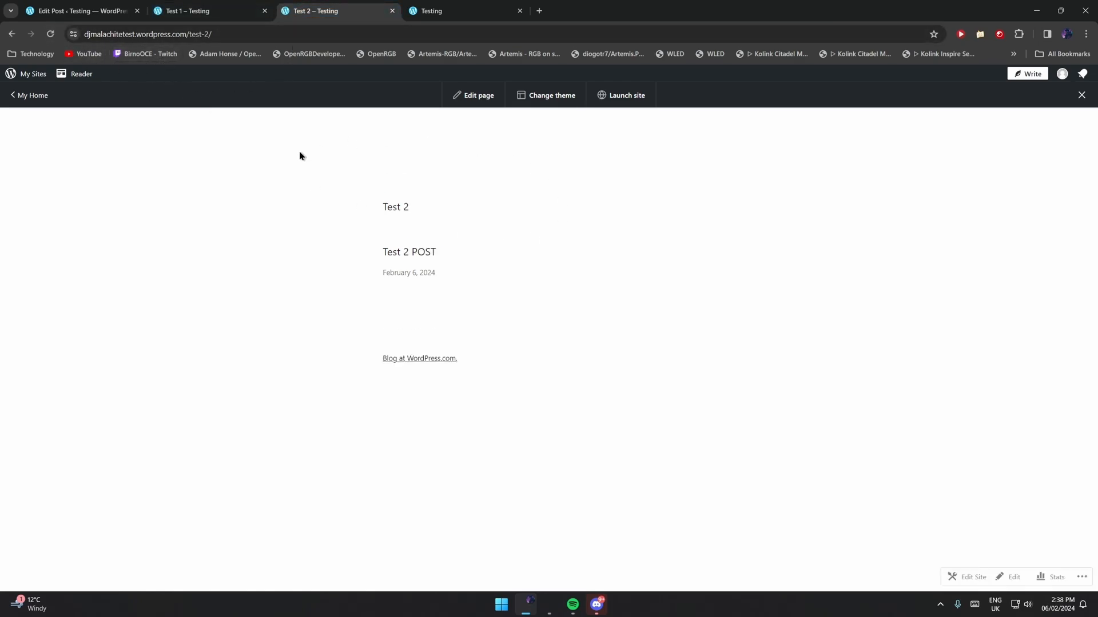
Leave the post editor and review the site's list of post categories.
{"action": "key", "text": "ctrl+1"}
{"action": "left_click", "coordinate": [12, 80]}
{"action": "left_click", "coordinate": [45, 113]}
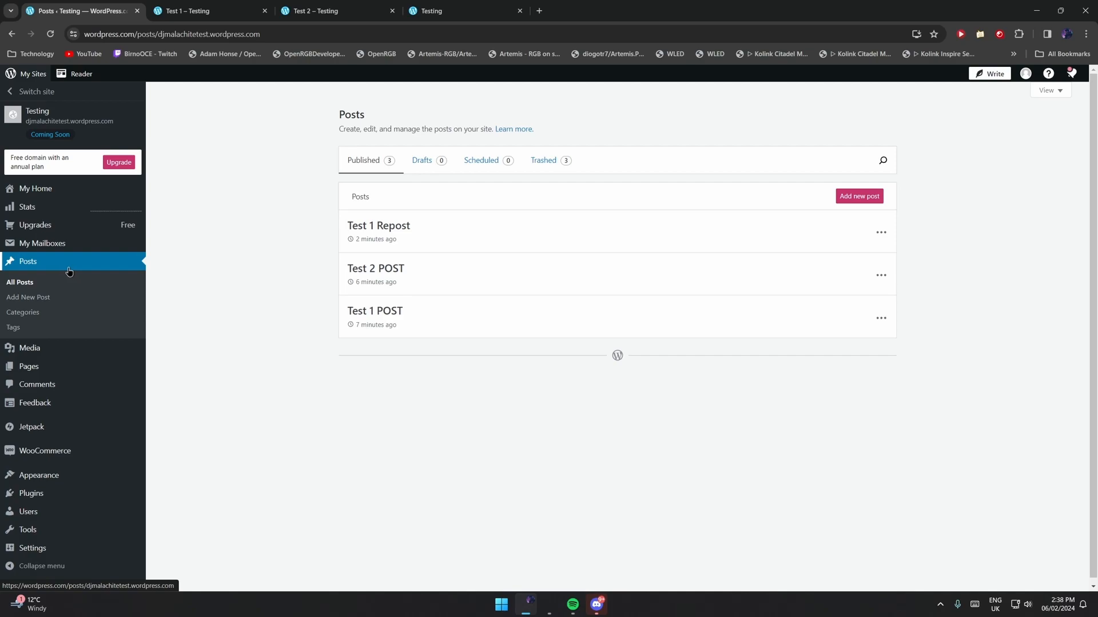
{"action": "left_click", "coordinate": [74, 313]}
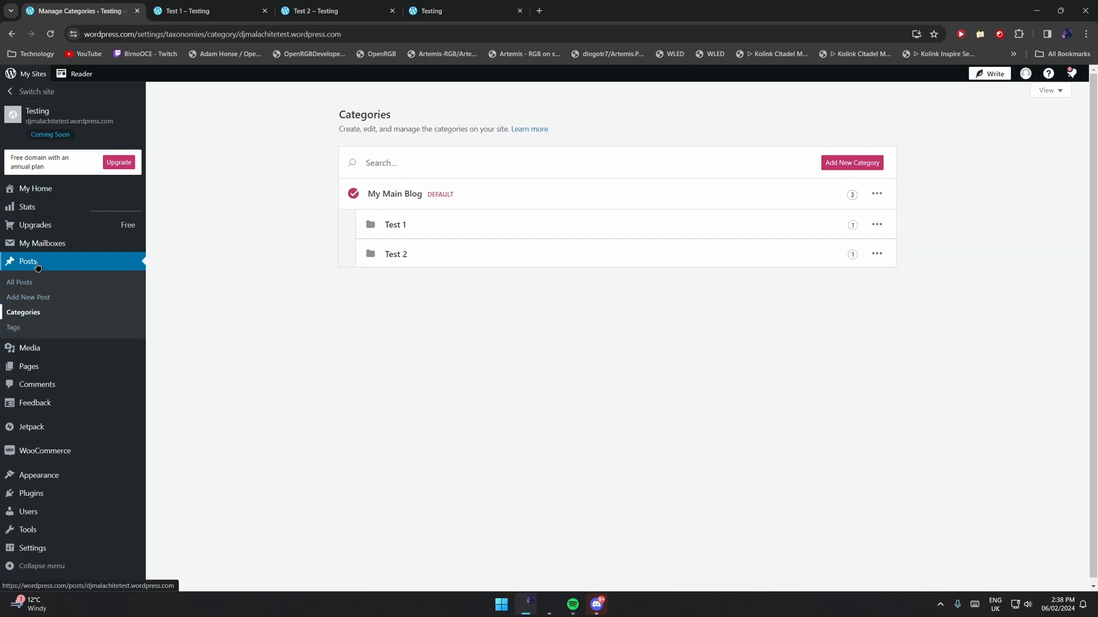
Start a new post, tick the My Main Blog and Test 1 categories, and leave the editor without publishing.
{"action": "left_click", "coordinate": [21, 288]}
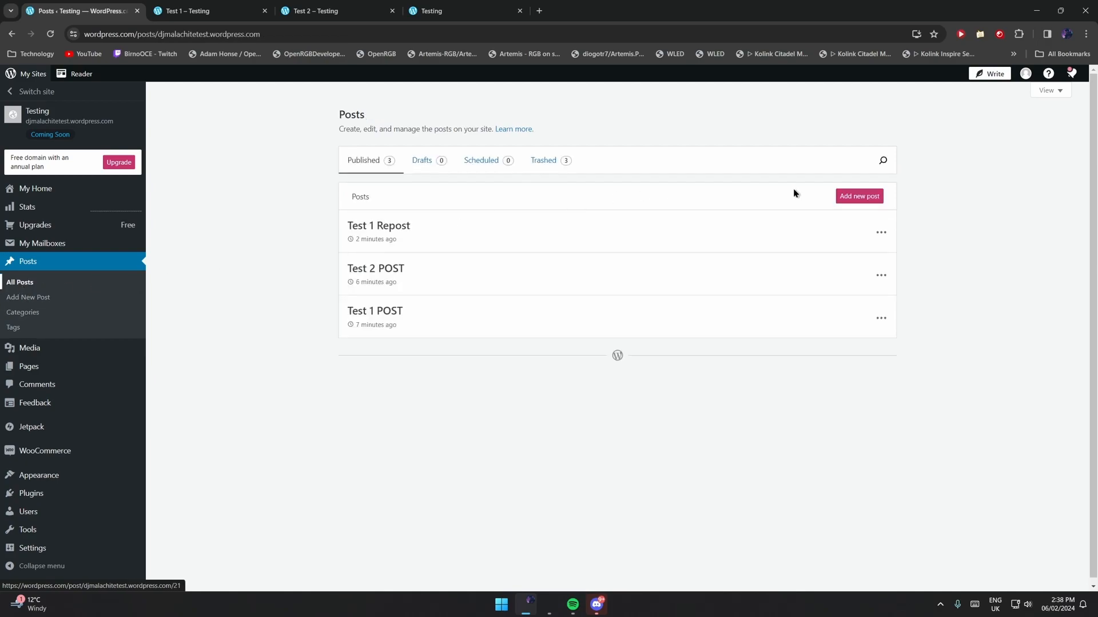
{"action": "left_click", "coordinate": [860, 195]}
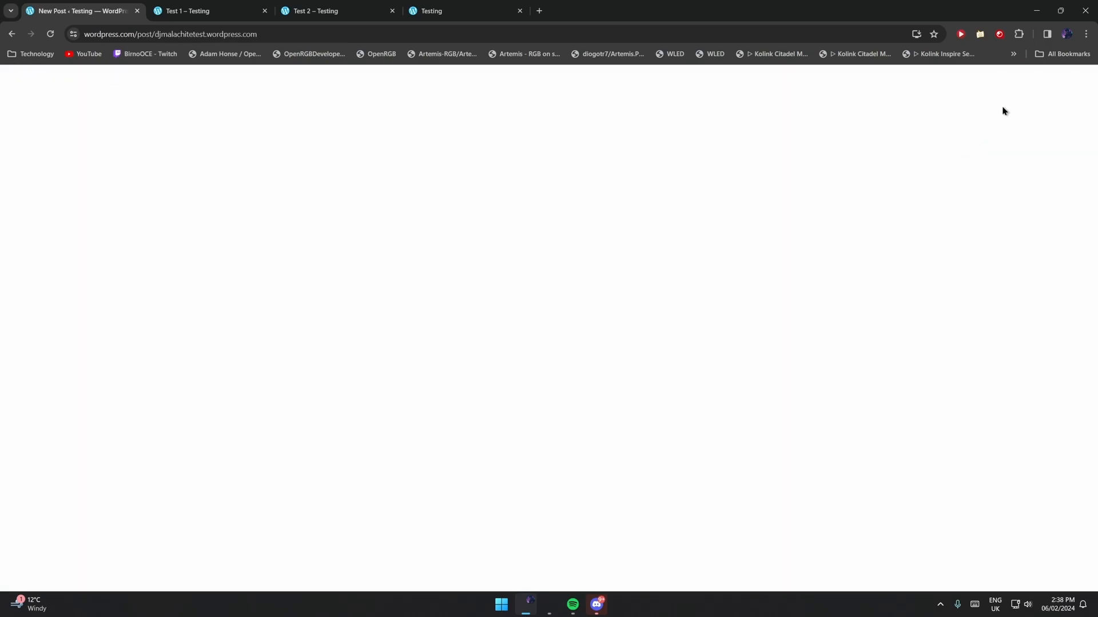
{"action": "scroll", "coordinate": [997, 490], "scroll_direction": "down", "scroll_amount": 1}
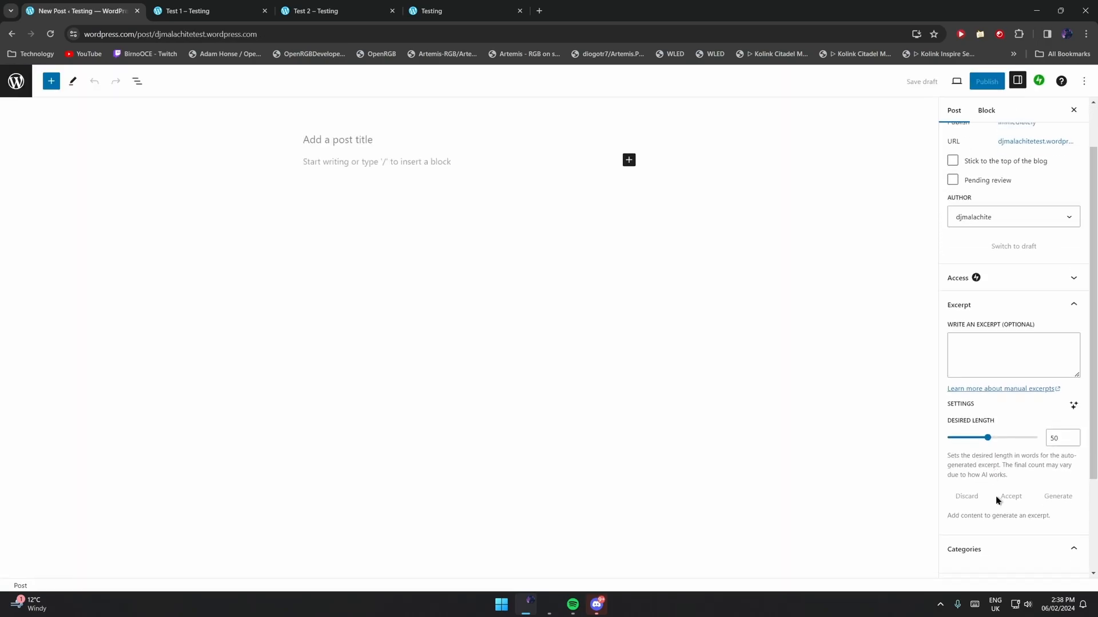
{"action": "scroll", "coordinate": [955, 337], "scroll_direction": "down", "scroll_amount": 3}
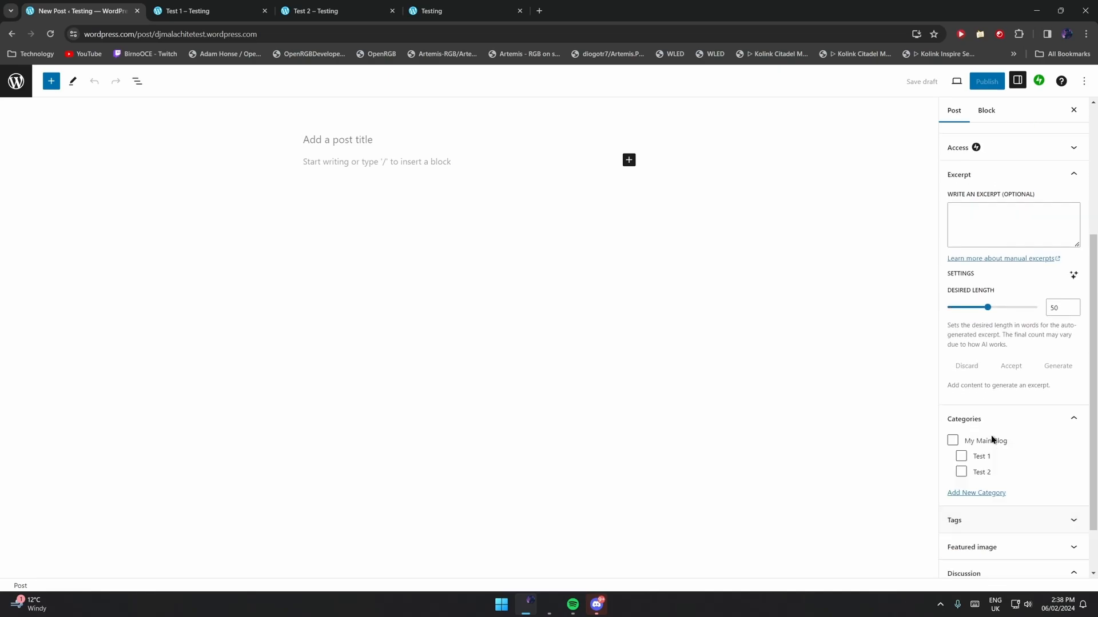
{"action": "left_click", "coordinate": [952, 440]}
{"action": "left_click", "coordinate": [961, 456]}
{"action": "left_click", "coordinate": [17, 87]}
{"action": "left_click", "coordinate": [36, 114]}
{"action": "left_click", "coordinate": [577, 115]}
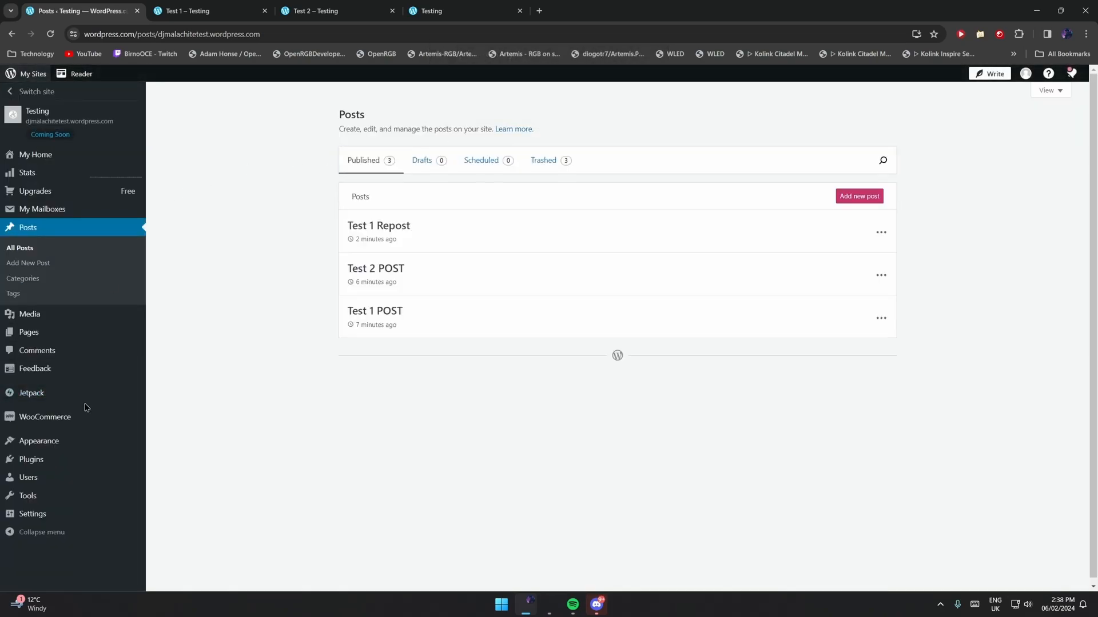
Reopen the Test 2 page for editing and examine the category filter of its Query Loop block.
{"action": "left_click", "coordinate": [54, 372]}
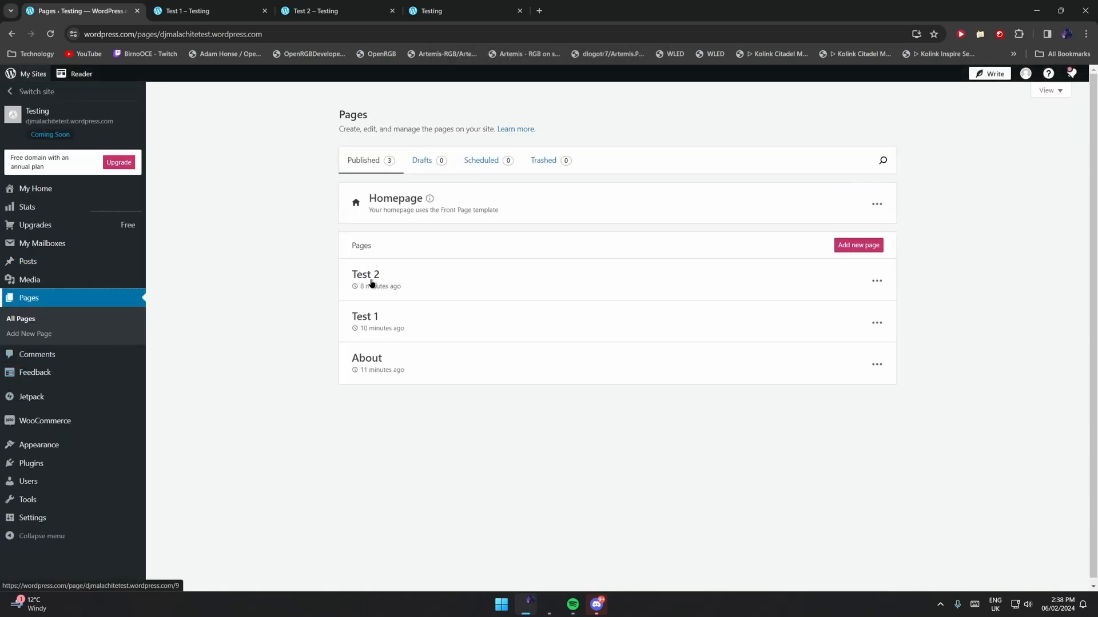
{"action": "left_click", "coordinate": [367, 280]}
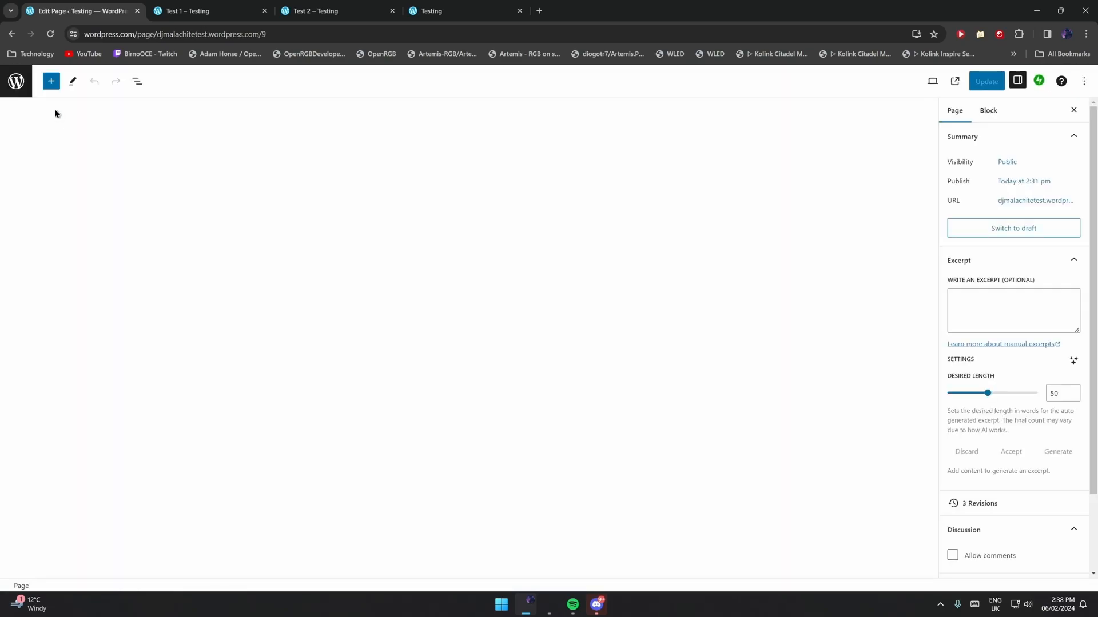
{"action": "left_click", "coordinate": [137, 81]}
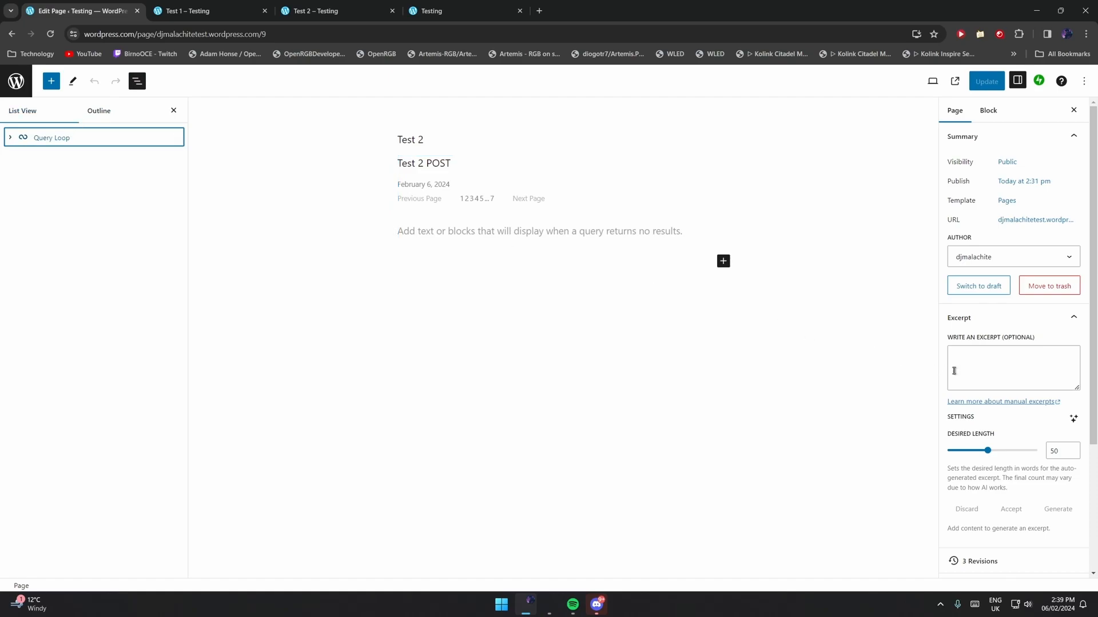
{"action": "scroll", "coordinate": [944, 367], "scroll_direction": "down", "scroll_amount": 3}
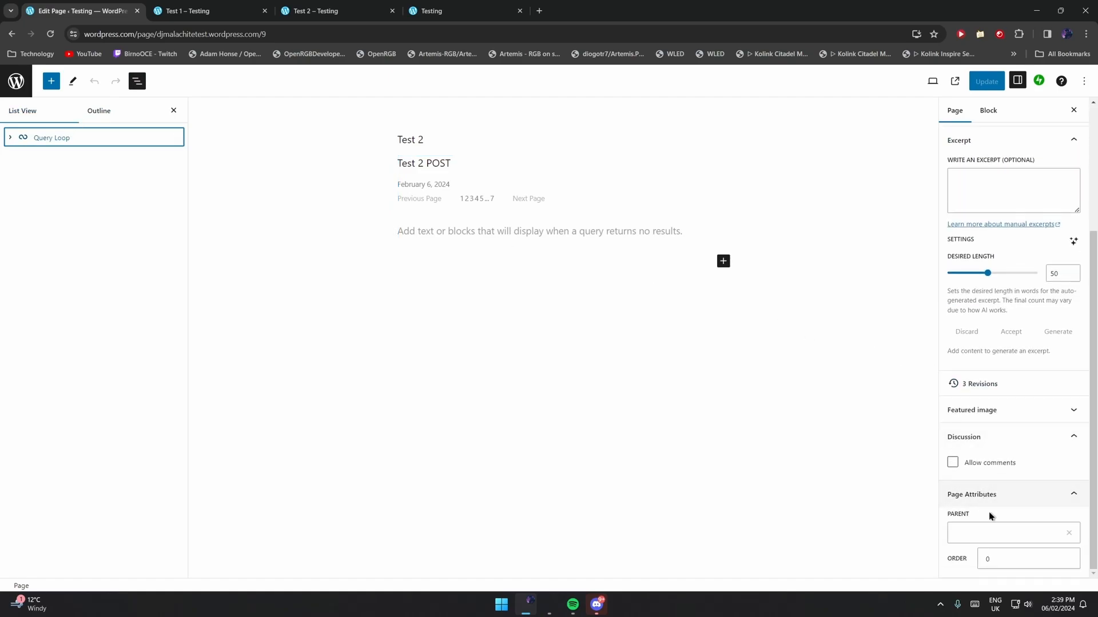
{"action": "scroll", "coordinate": [998, 440], "scroll_direction": "up", "scroll_amount": 5}
{"action": "scroll", "coordinate": [997, 441], "scroll_direction": "down", "scroll_amount": 5}
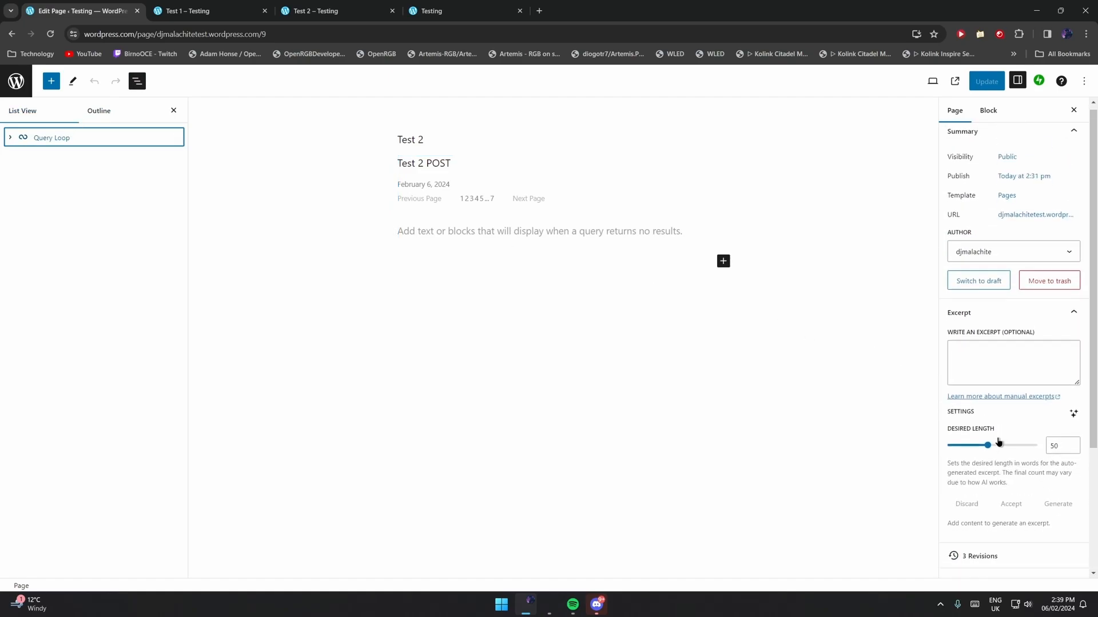
{"action": "left_click", "coordinate": [59, 140]}
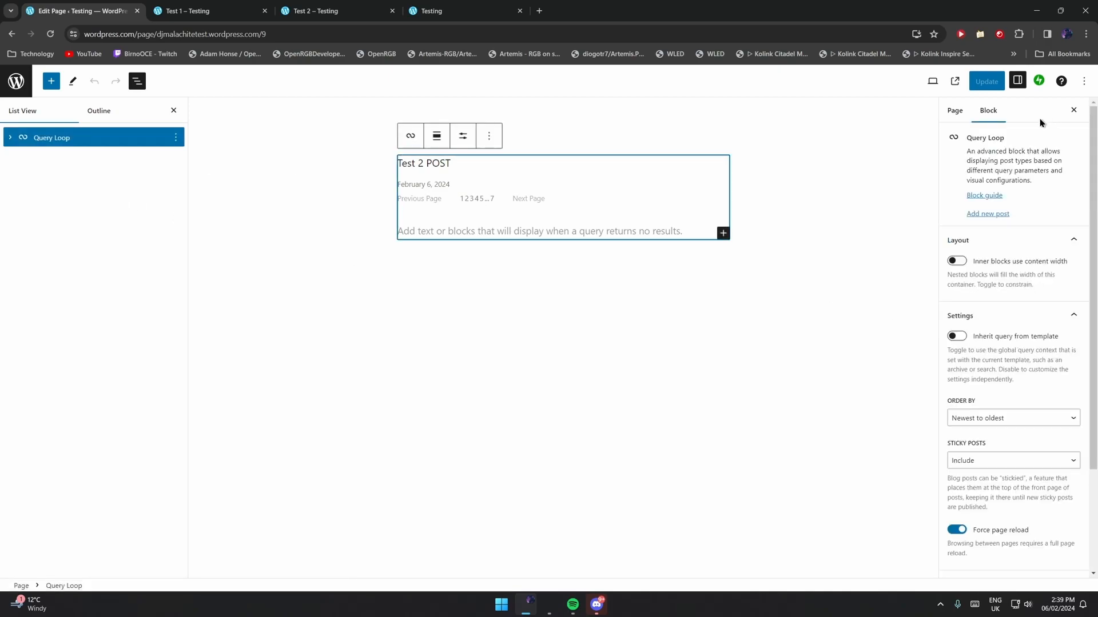
{"action": "scroll", "coordinate": [1005, 421], "scroll_direction": "down", "scroll_amount": 5}
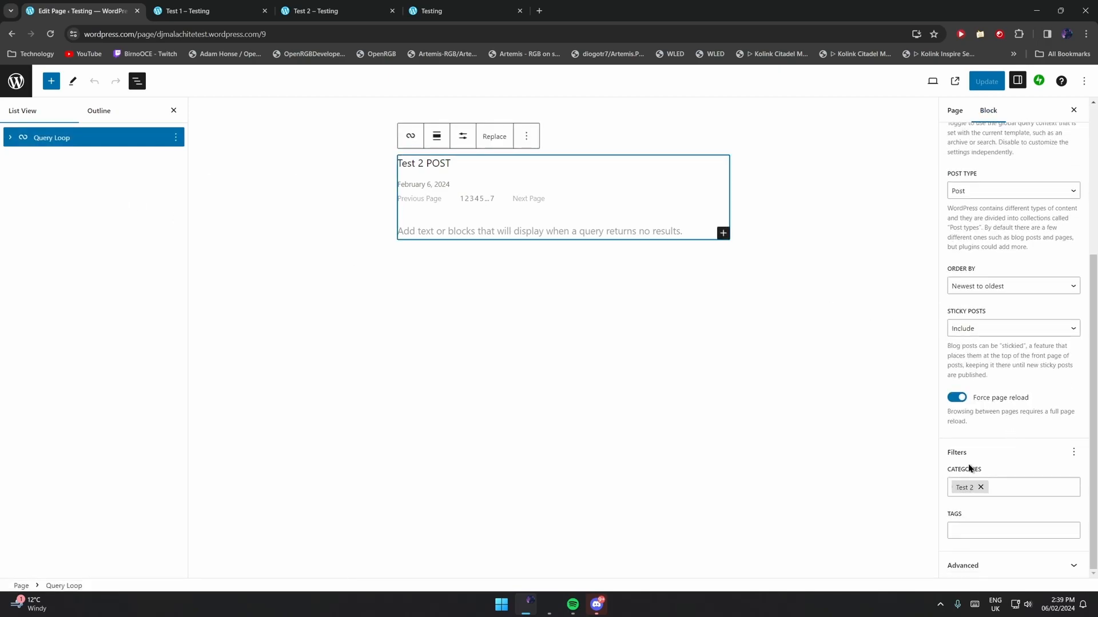